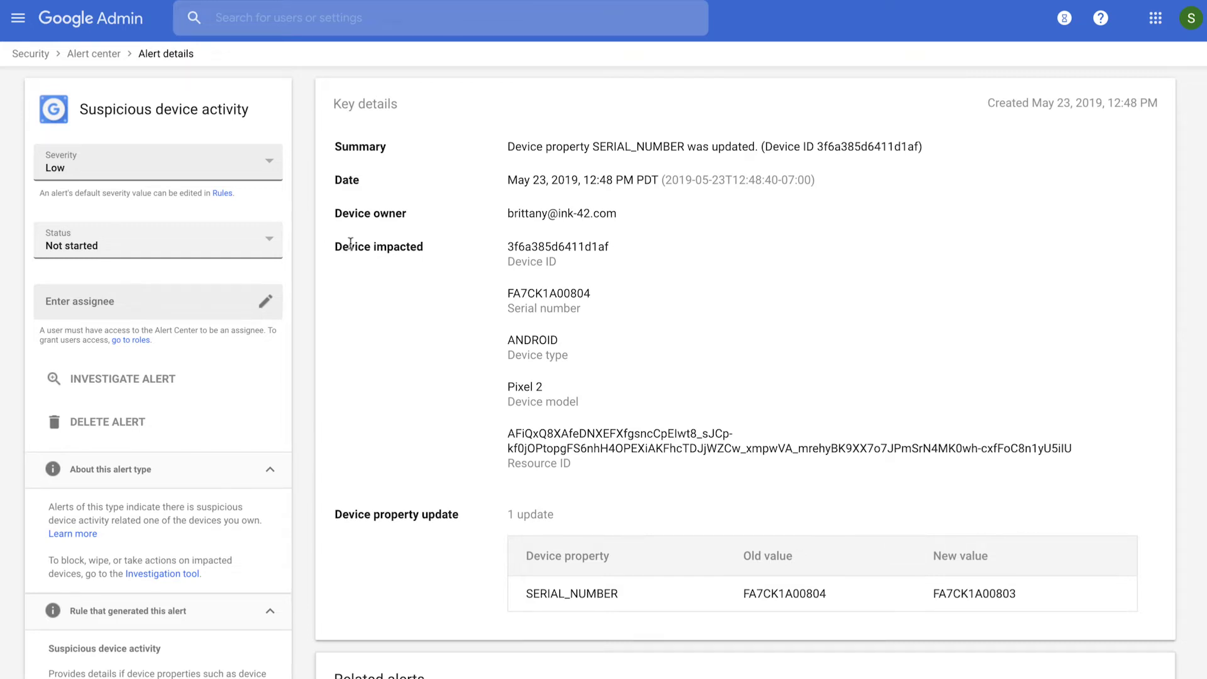
pyautogui.scroll(-4, 351, 247)
pyautogui.scroll(-3, 351, 247)
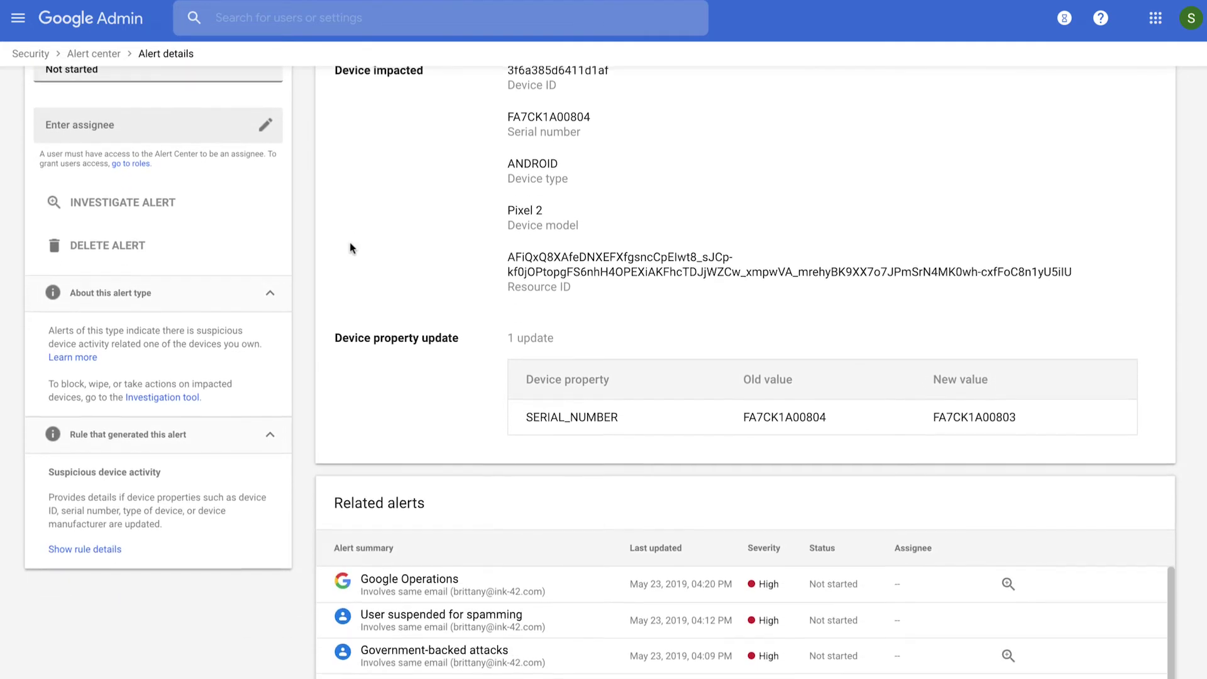
pyautogui.scroll(3, 351, 248)
pyautogui.scroll(1, 352, 248)
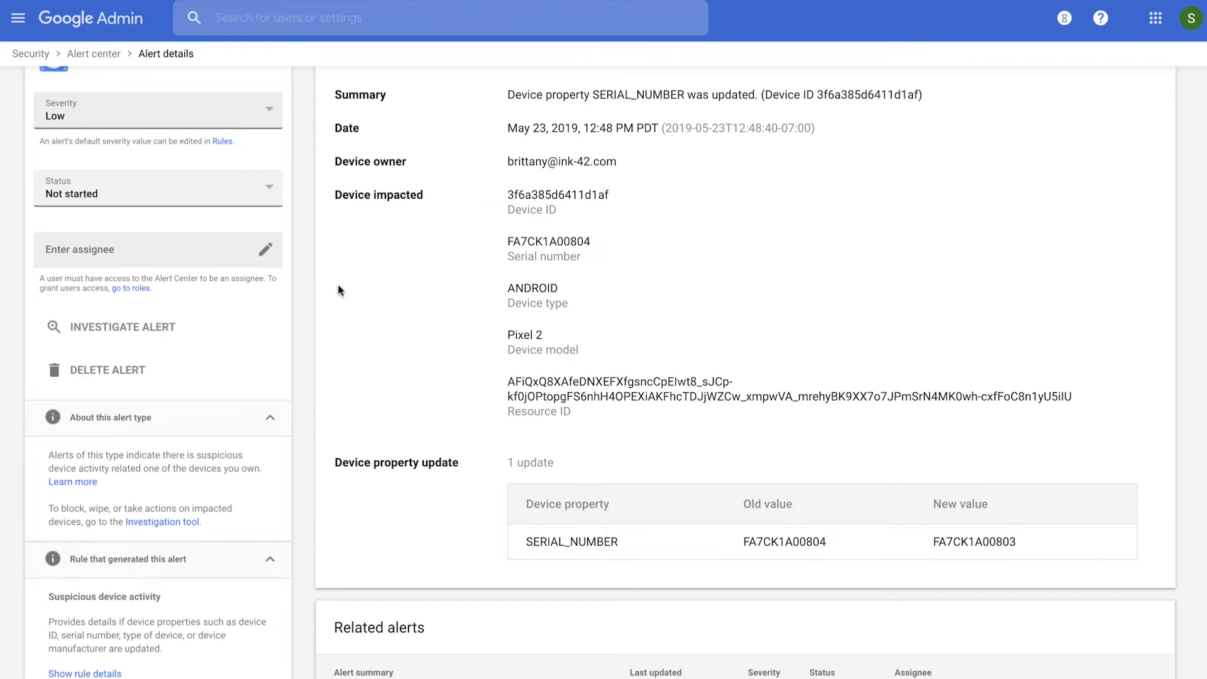
# - Investigate the alert with a Device log search that returns one Suspicious activity event for the device owner
pyautogui.click(131, 330)
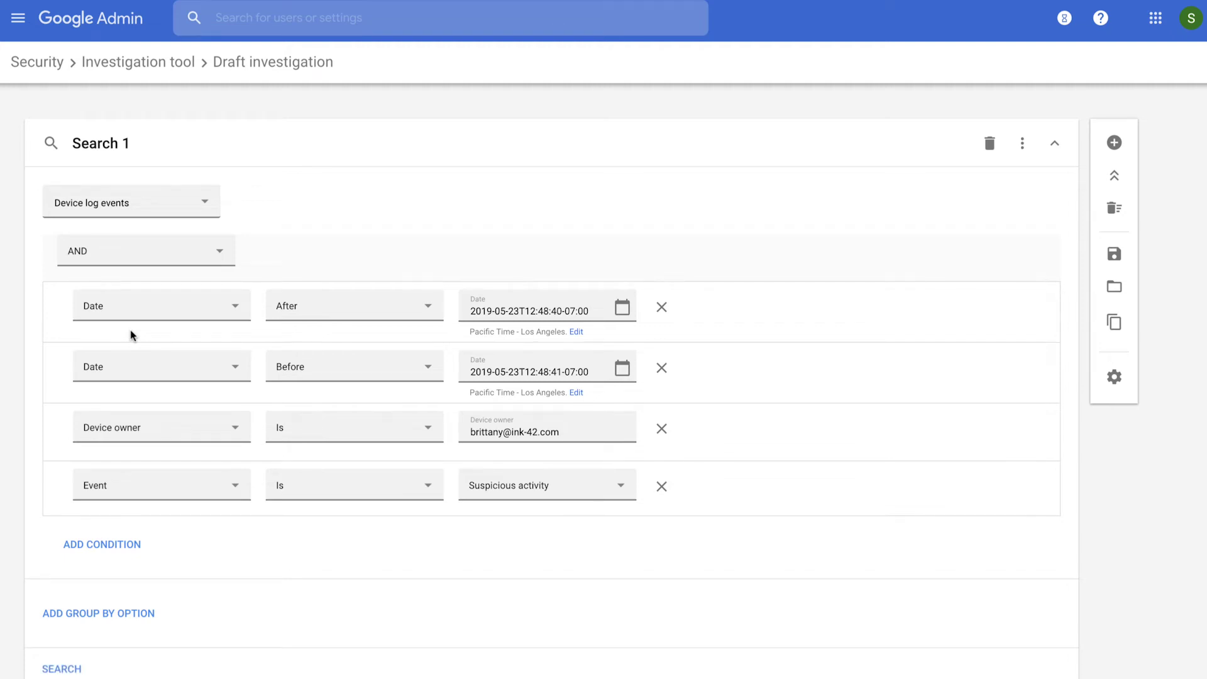
pyautogui.scroll(-3, 131, 330)
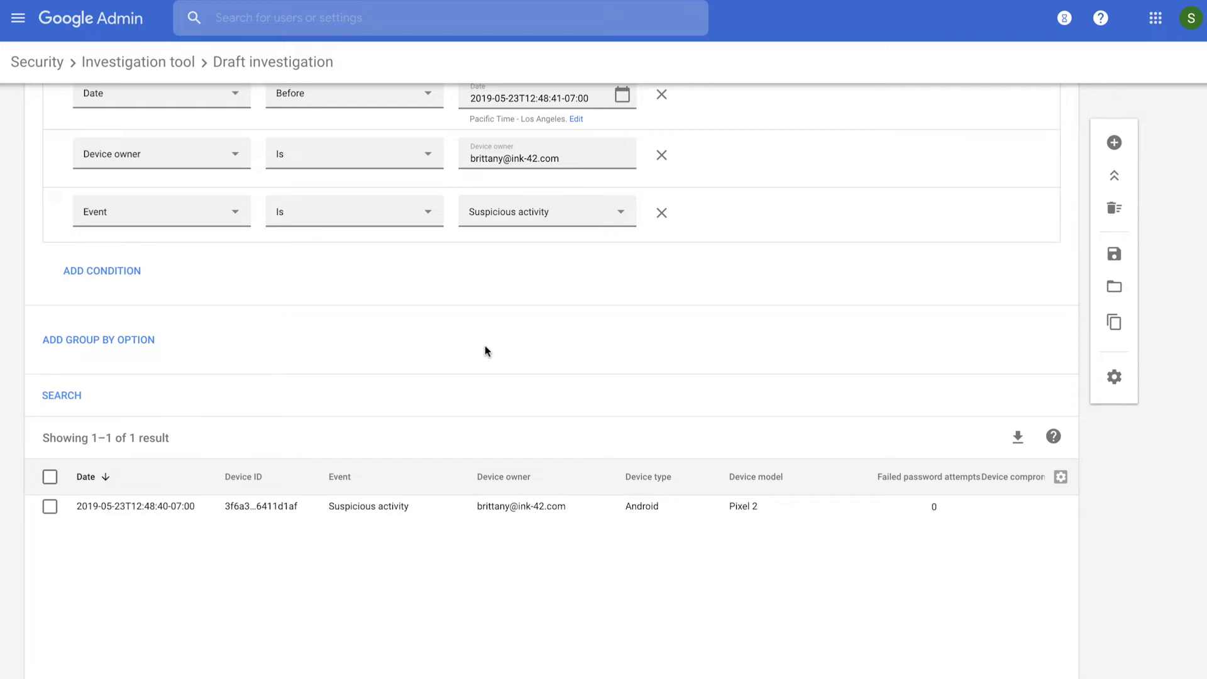
pyautogui.moveTo(504, 476)
pyautogui.click(553, 480)
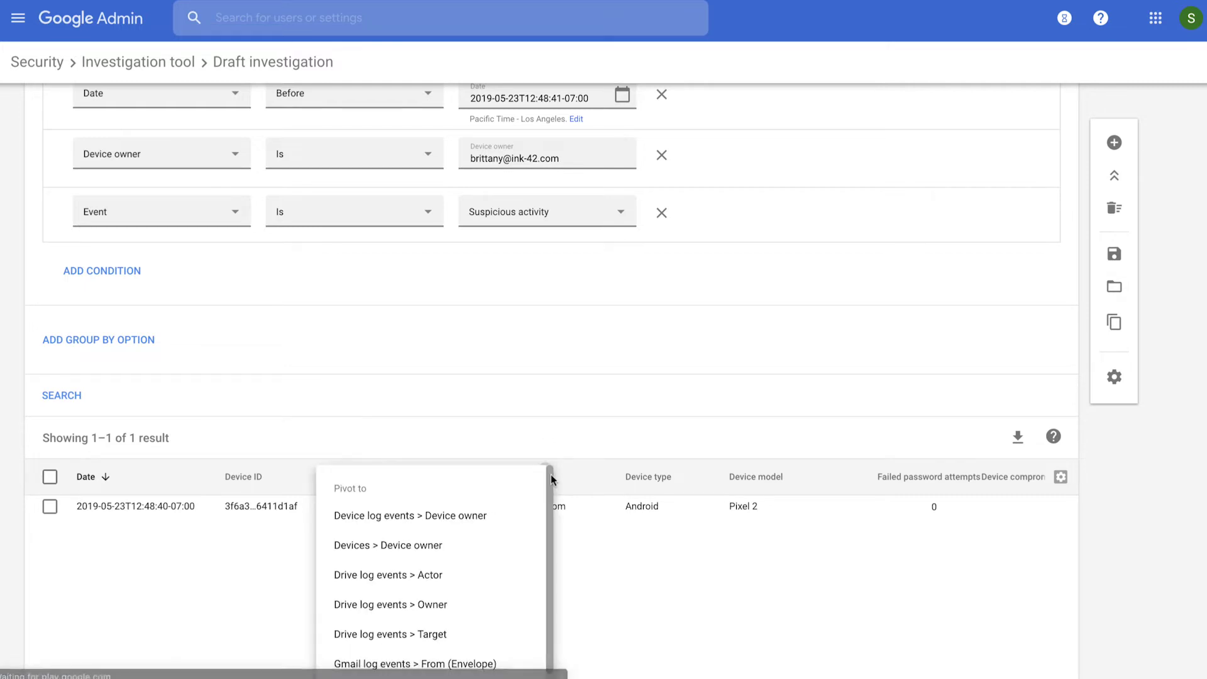
pyautogui.scroll(-3, 503, 536)
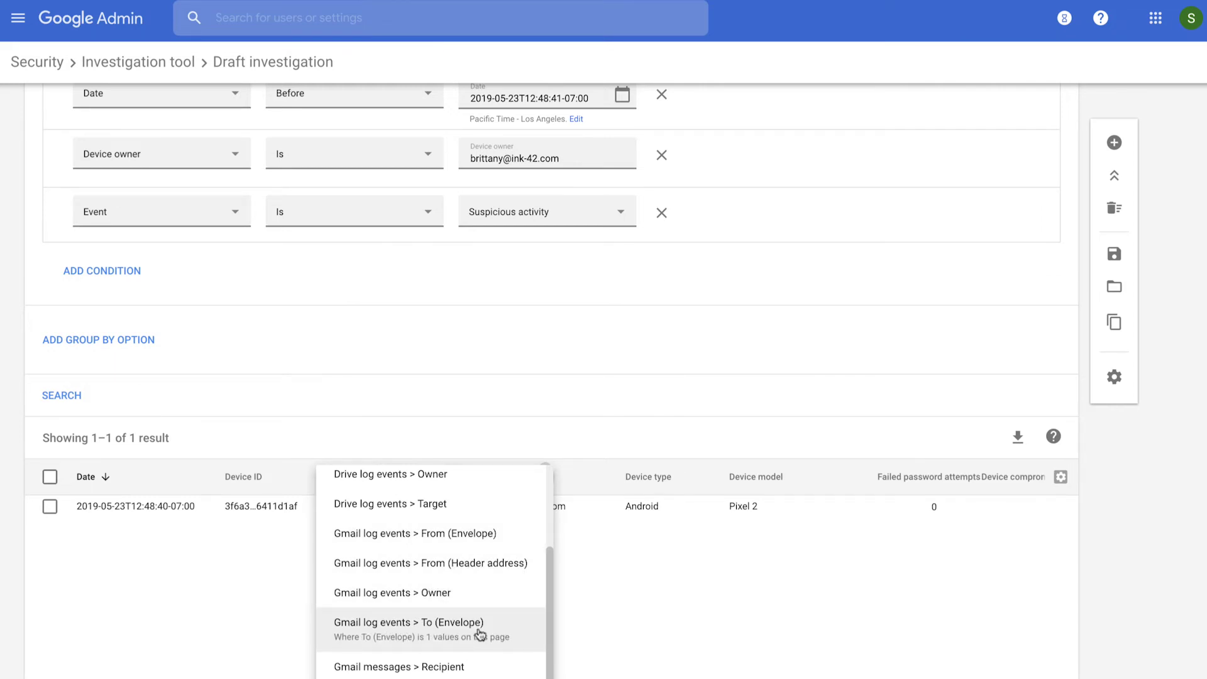
# - Search Gmail logs for messages to the device owner with spam classification Suspicious, getting four results
pyautogui.click(480, 635)
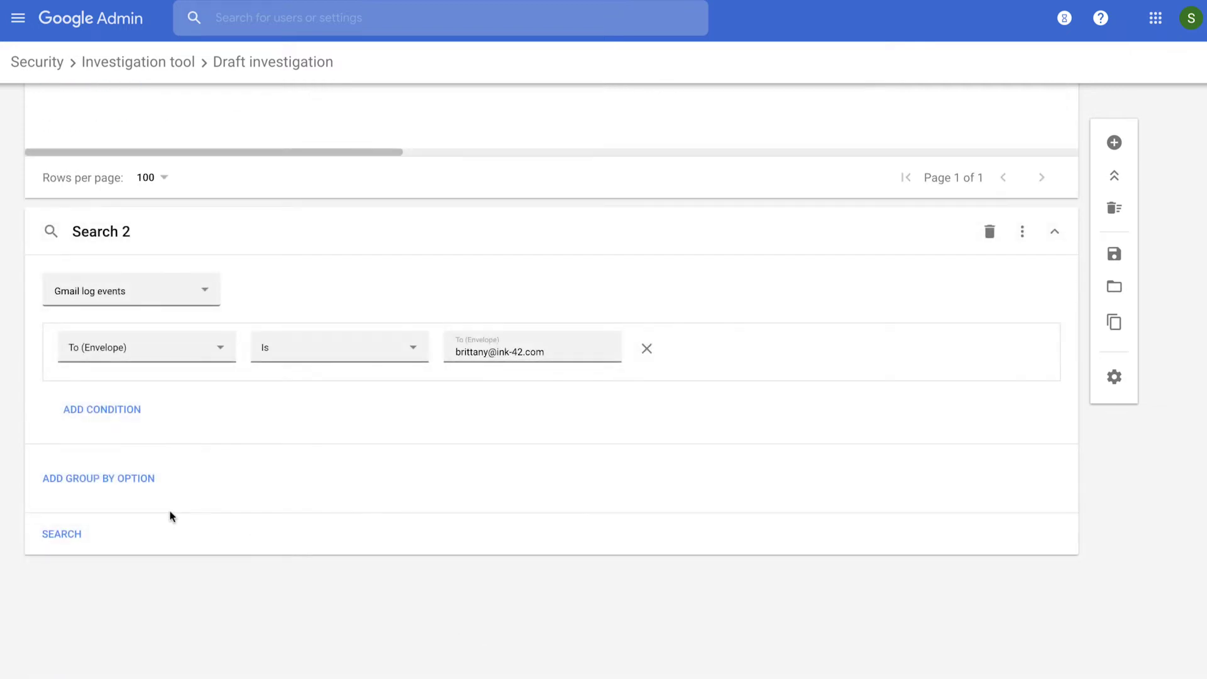
pyautogui.click(61, 536)
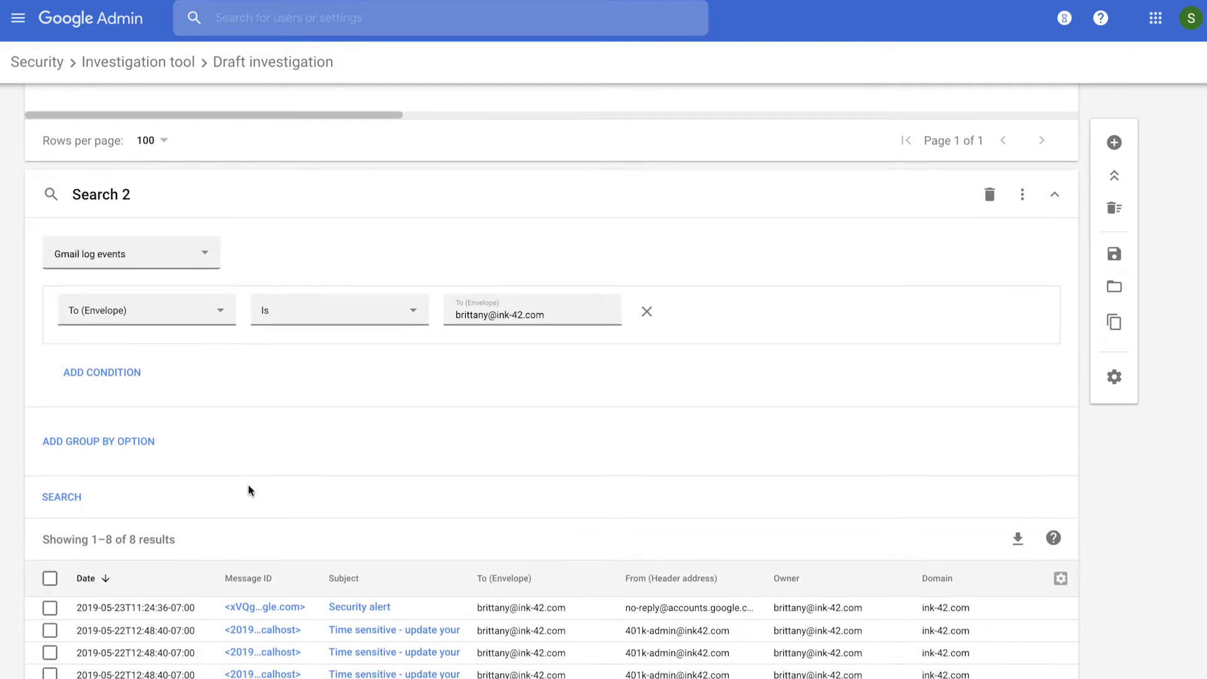
pyautogui.click(102, 373)
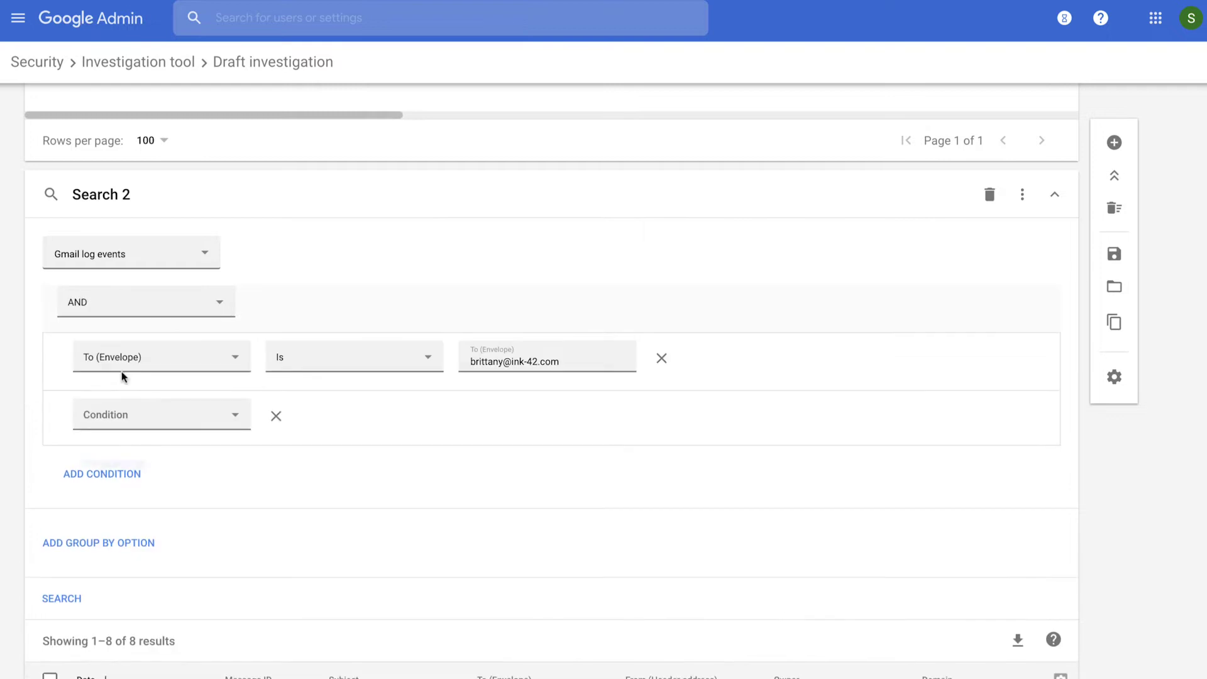
pyautogui.click(203, 418)
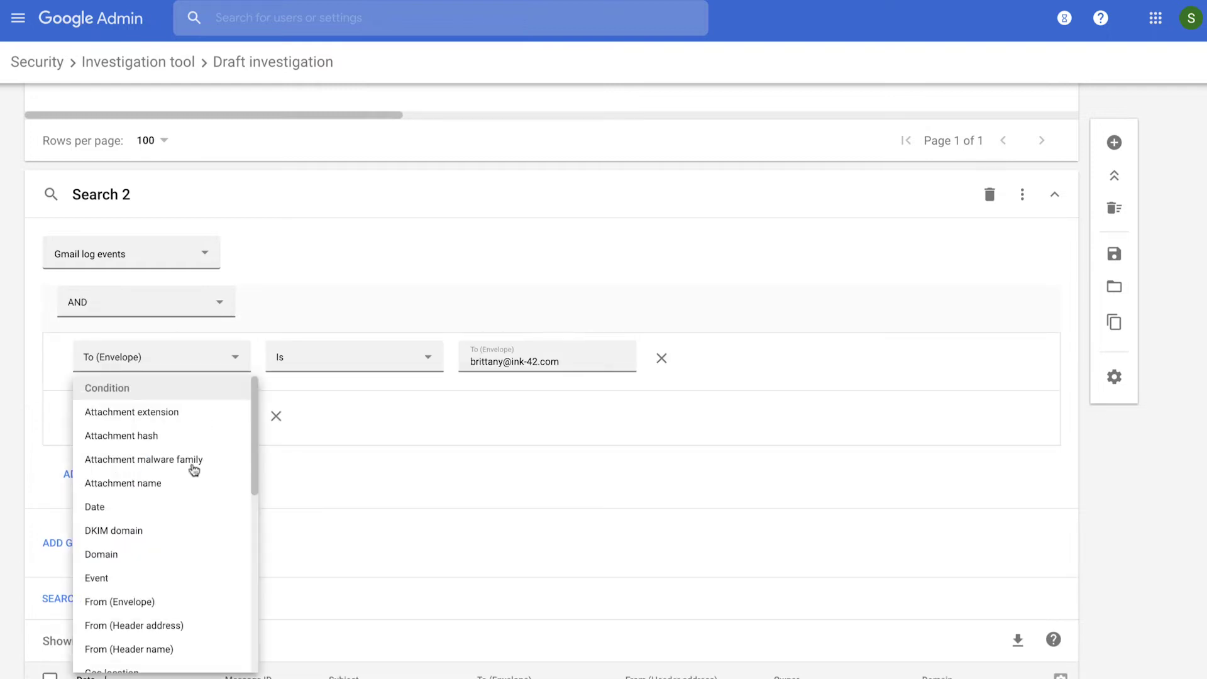
pyautogui.scroll(-8, 185, 504)
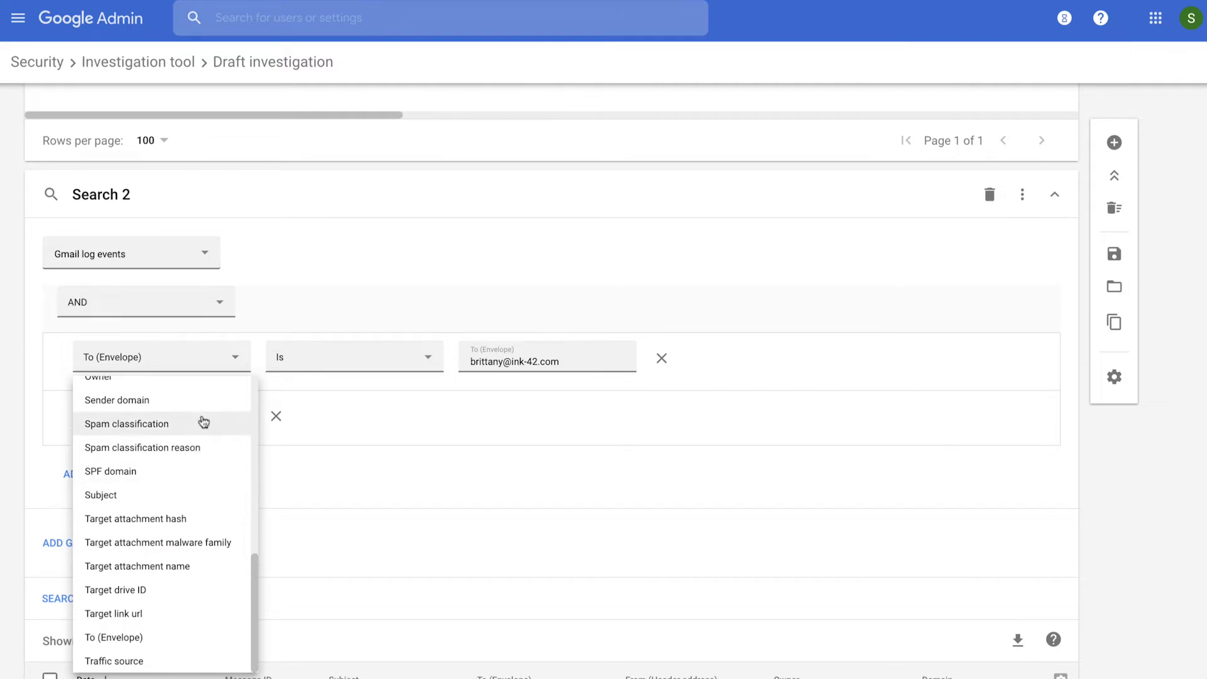
pyautogui.click(195, 424)
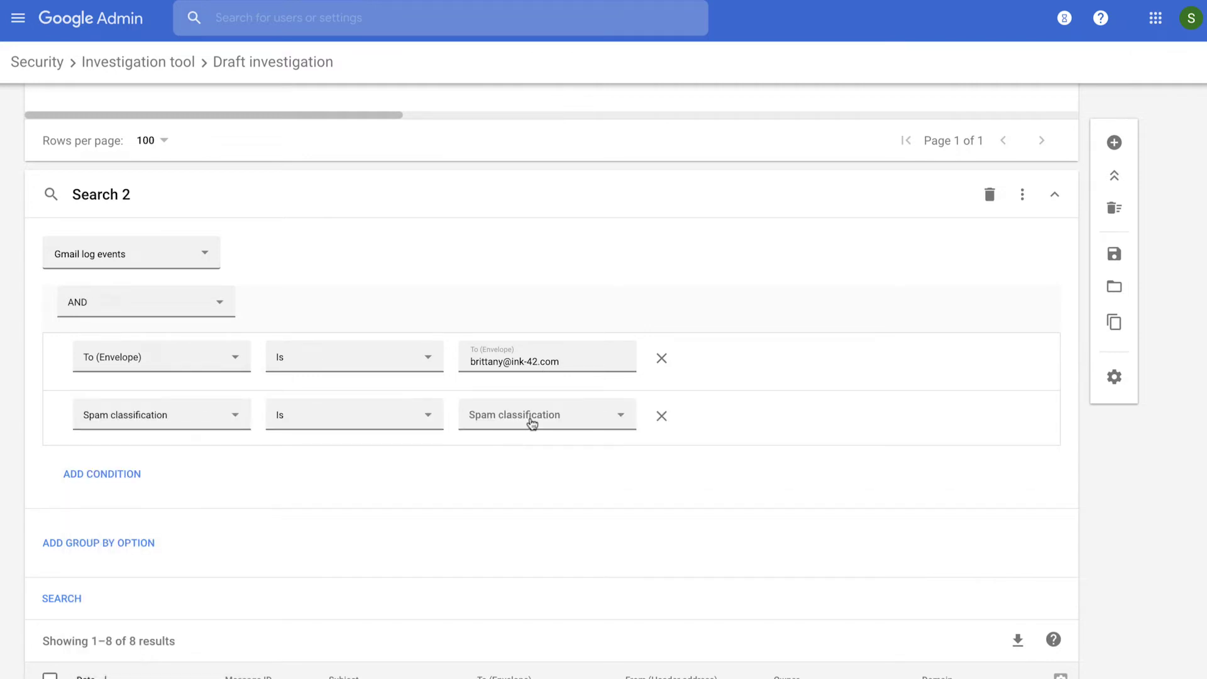
pyautogui.click(528, 422)
pyautogui.click(534, 529)
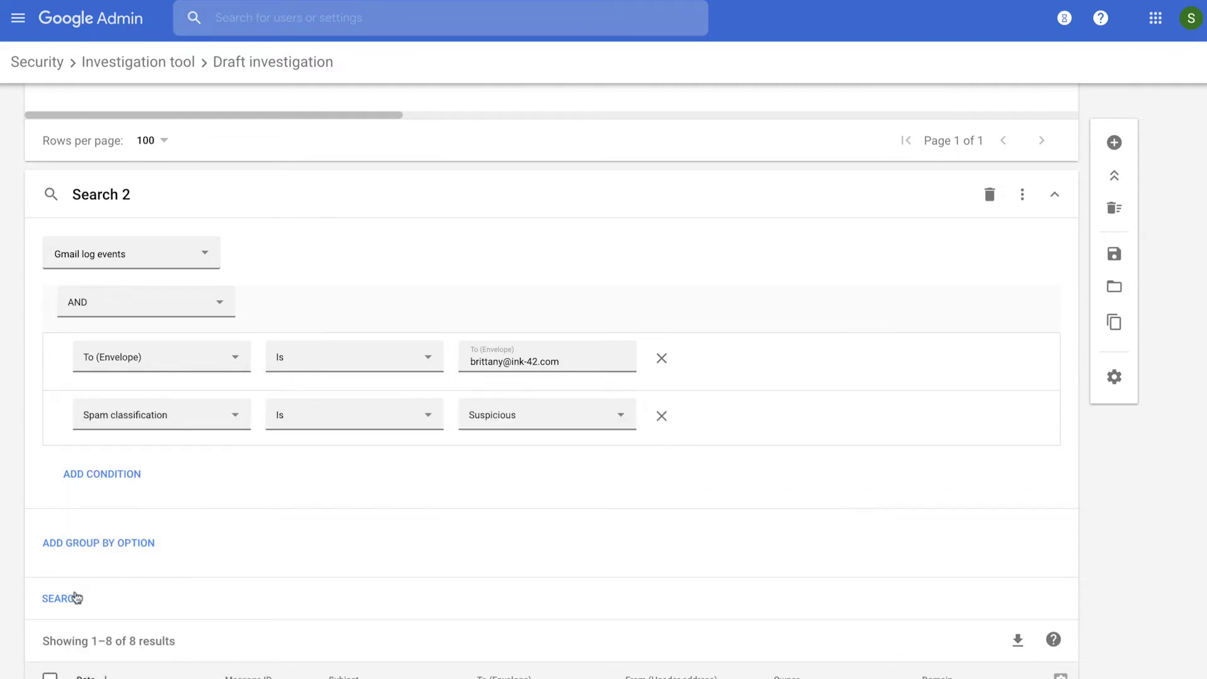
pyautogui.click(67, 598)
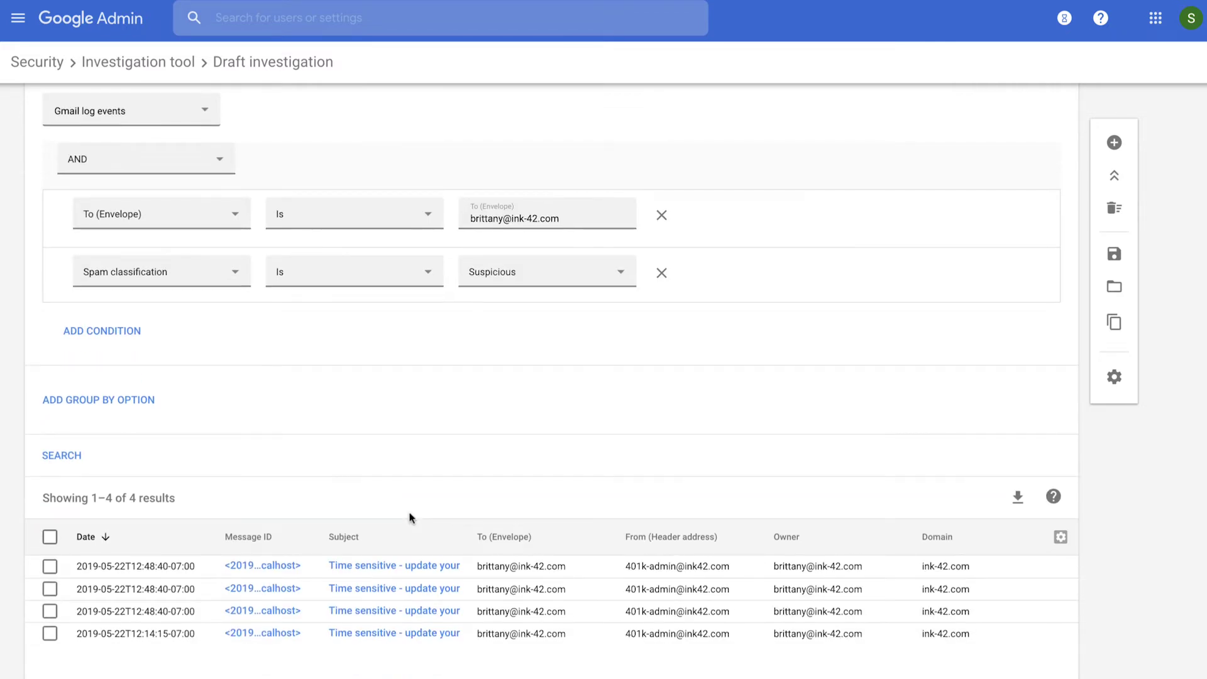
pyautogui.moveTo(521, 589)
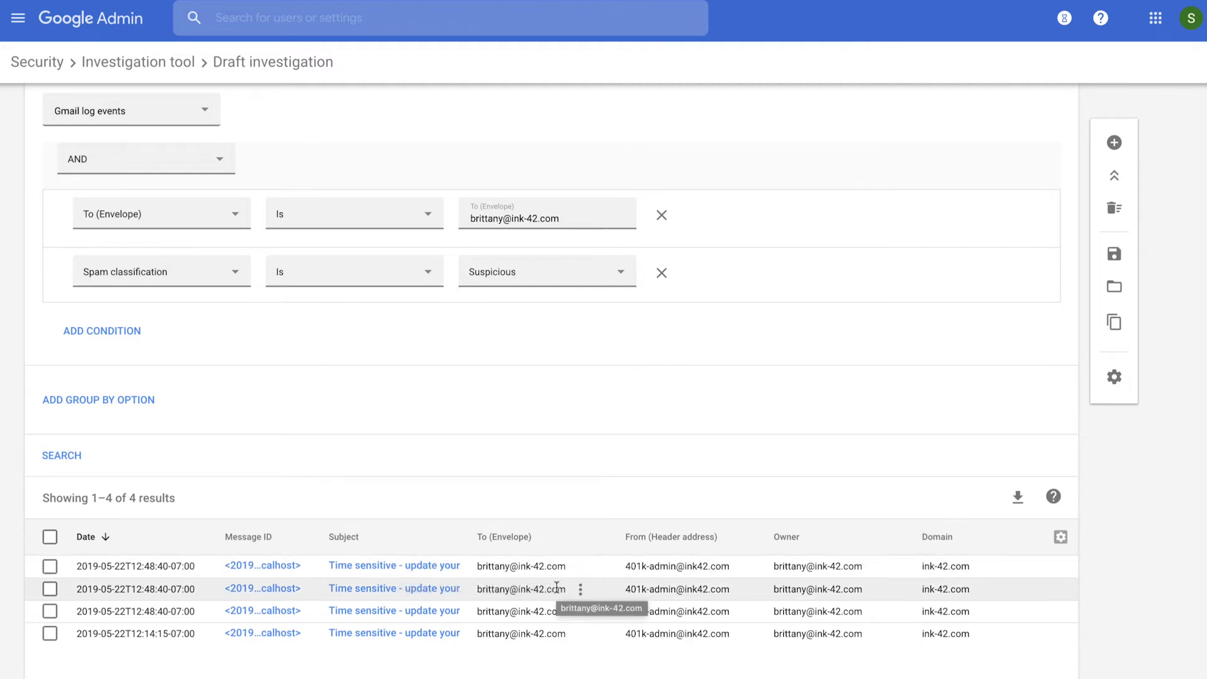
pyautogui.hscroll(1, 557, 588)
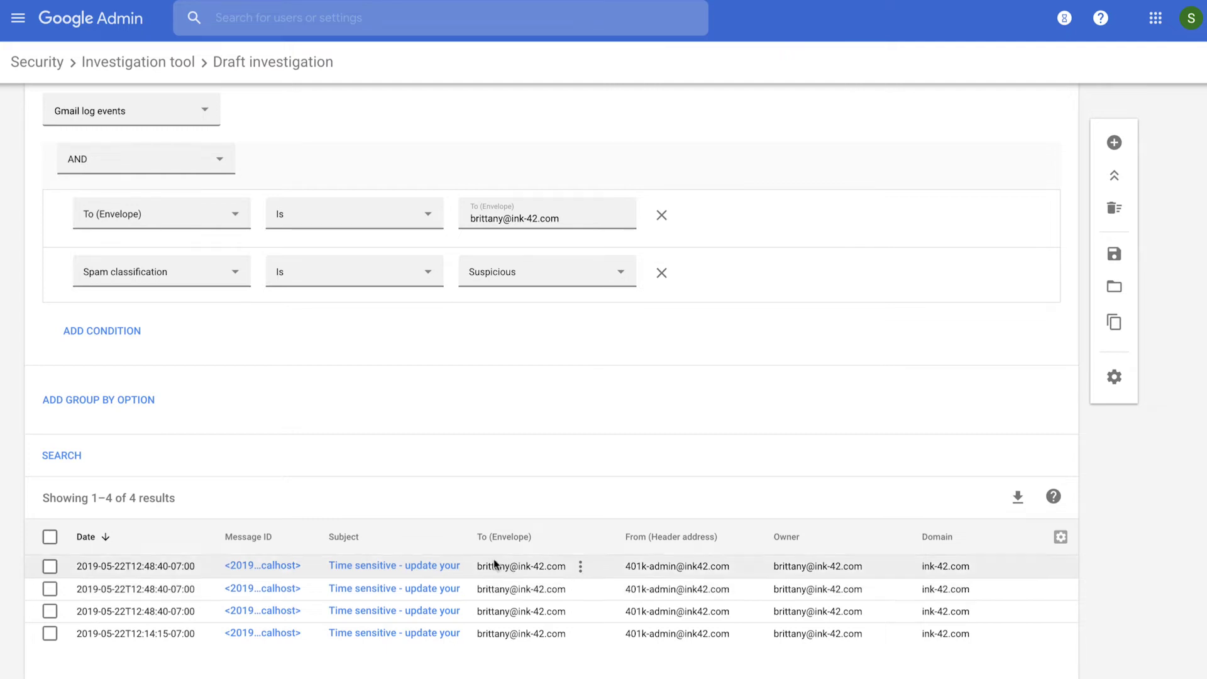
pyautogui.click(379, 540)
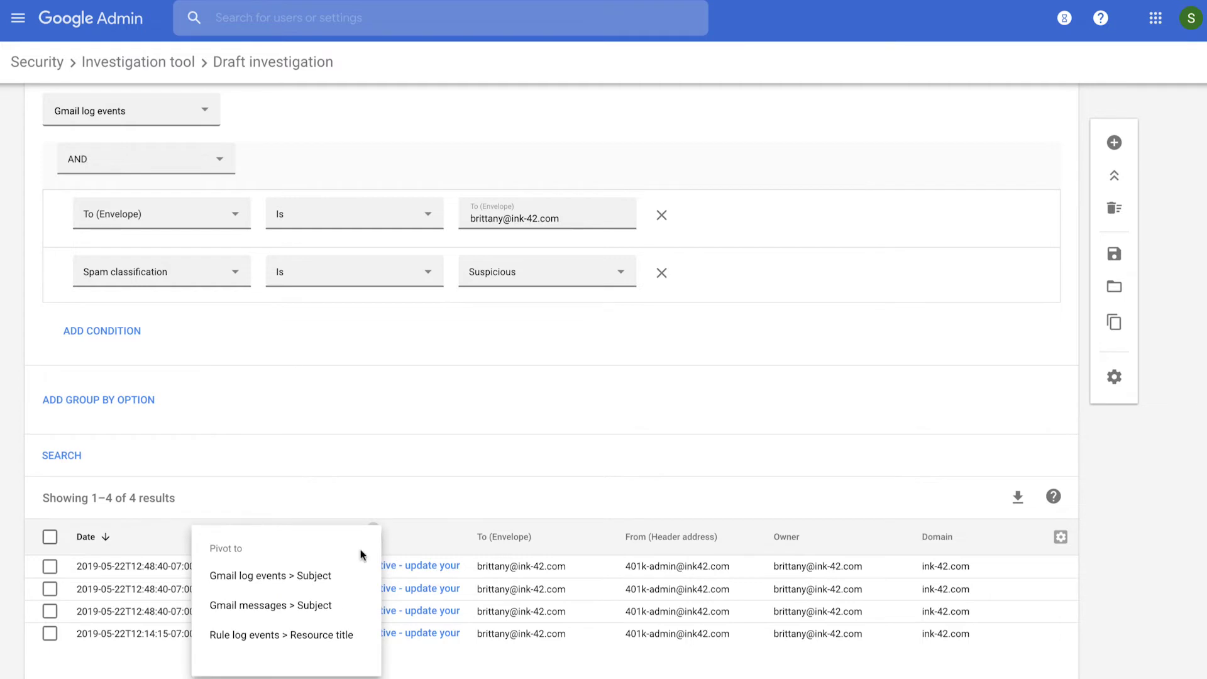
# - Pivot on the suspicious subject to a Gmail log search returning 18 results
pyautogui.click(346, 579)
pyautogui.click(62, 533)
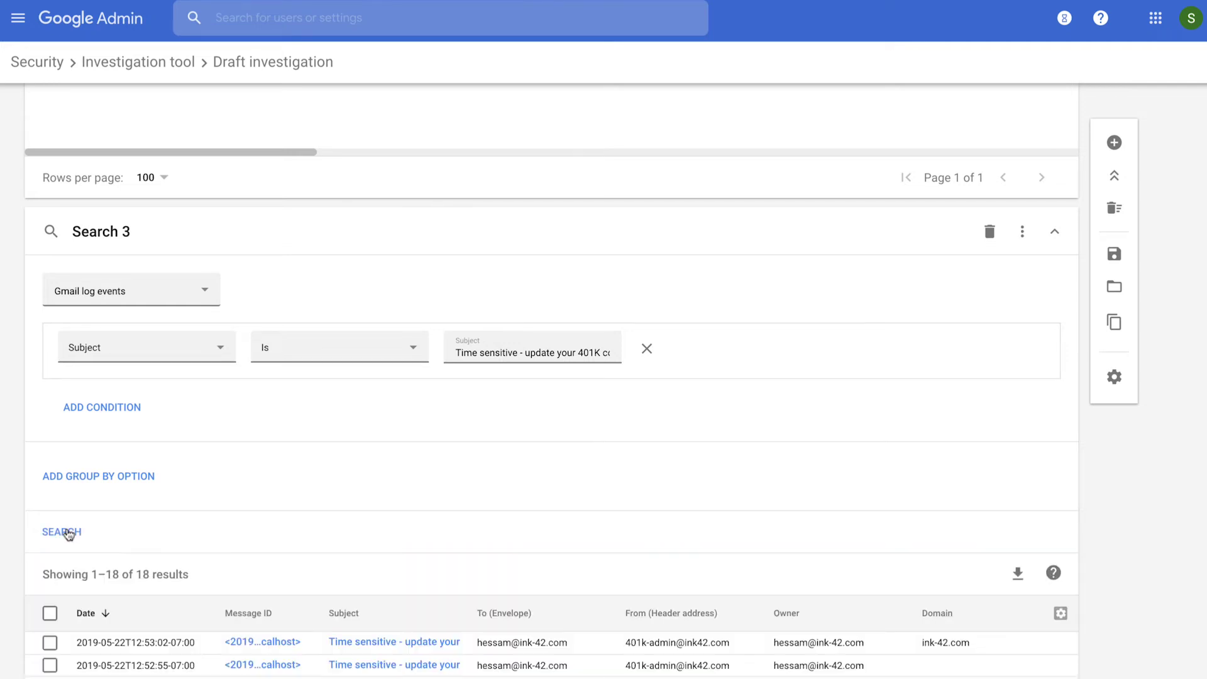
pyautogui.scroll(-3, 68, 535)
pyautogui.scroll(-3, 68, 534)
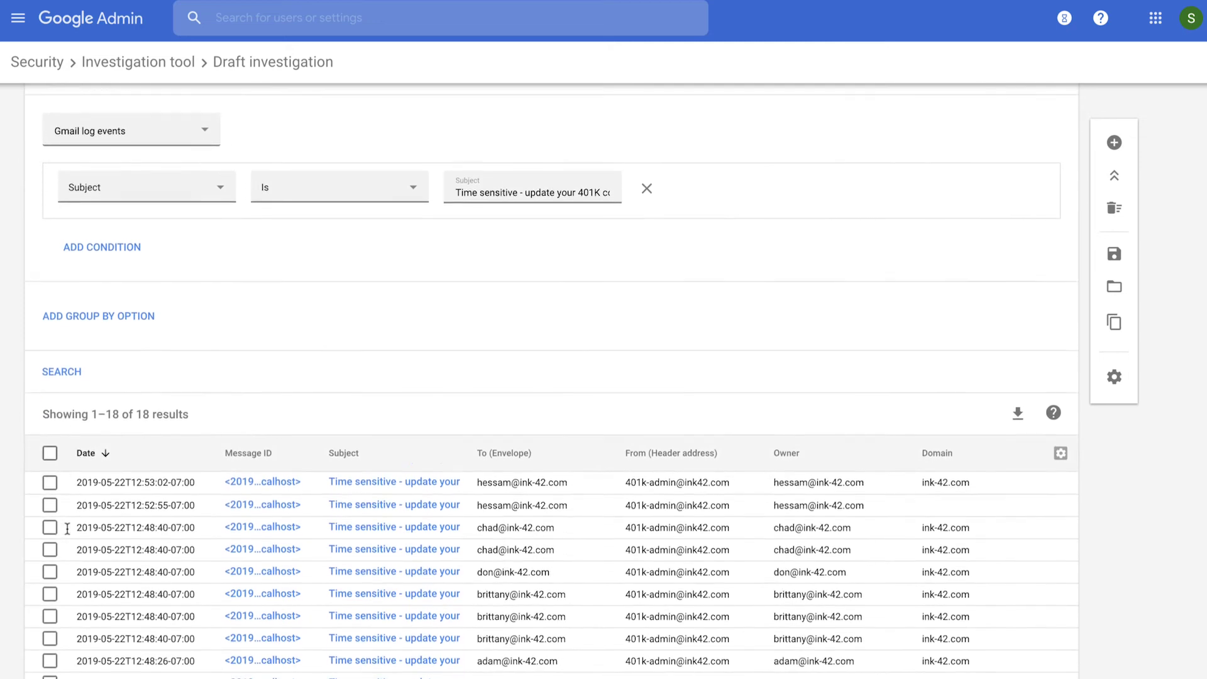
pyautogui.scroll(-3, 70, 509)
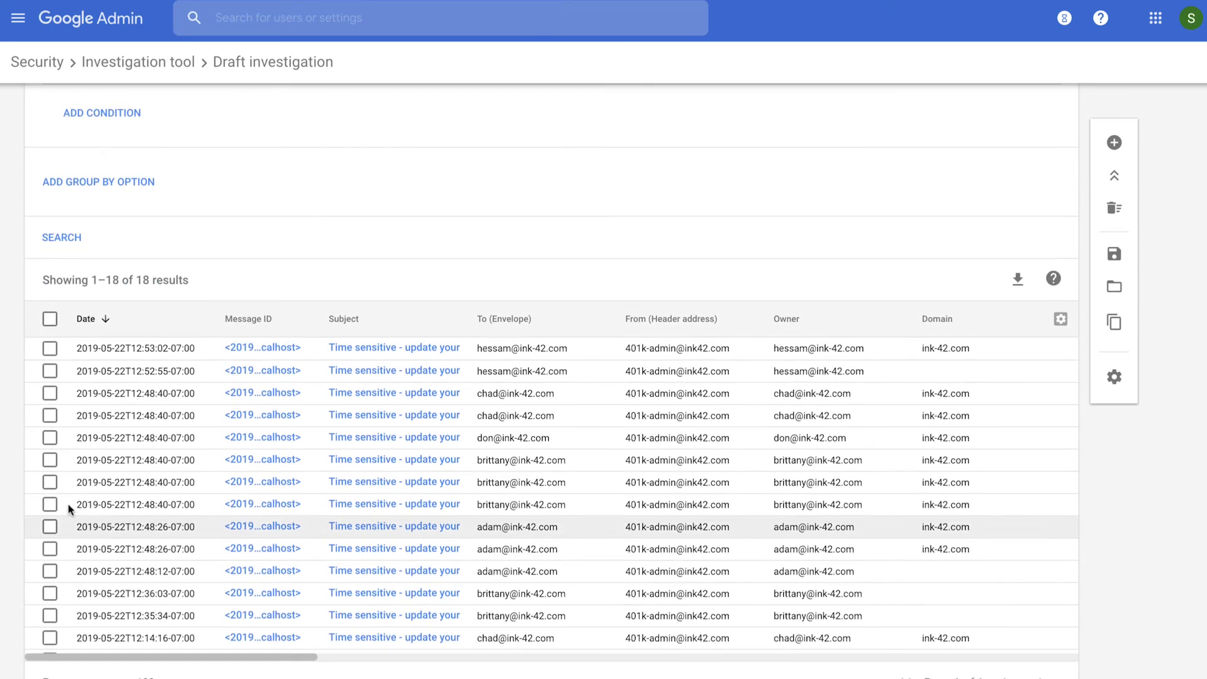
# - Delete the 14 phishing messages from the 18 subject-search results, then clear the selection
pyautogui.click(50, 322)
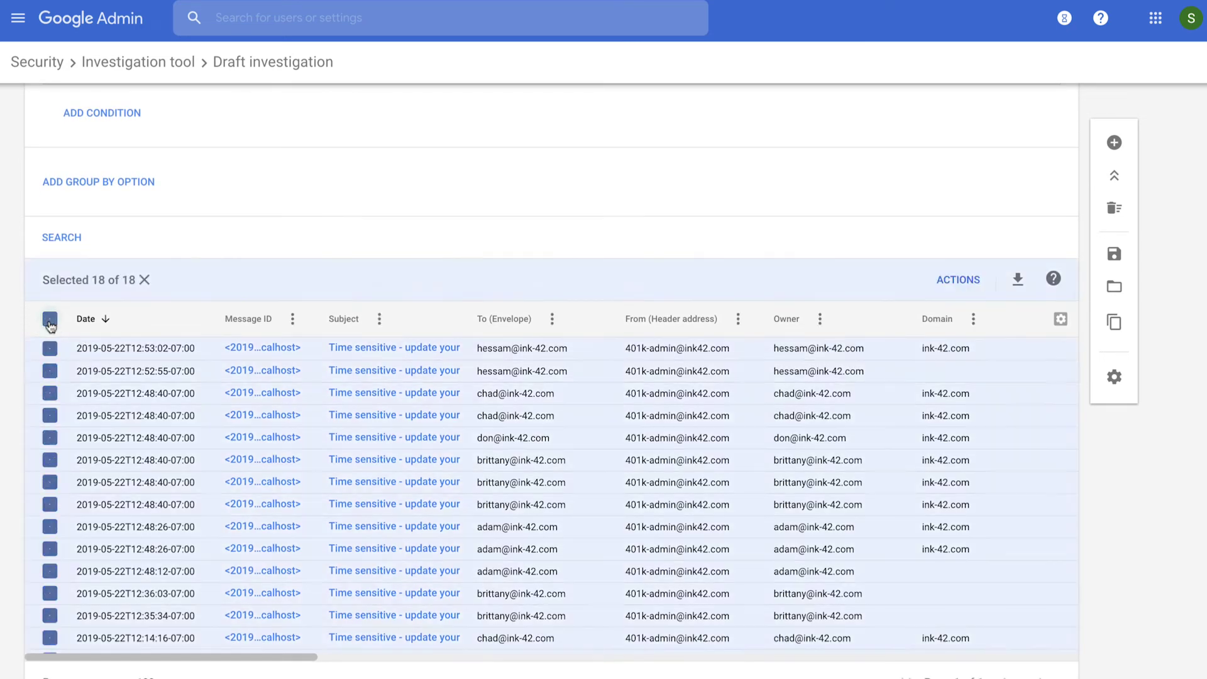
pyautogui.click(949, 282)
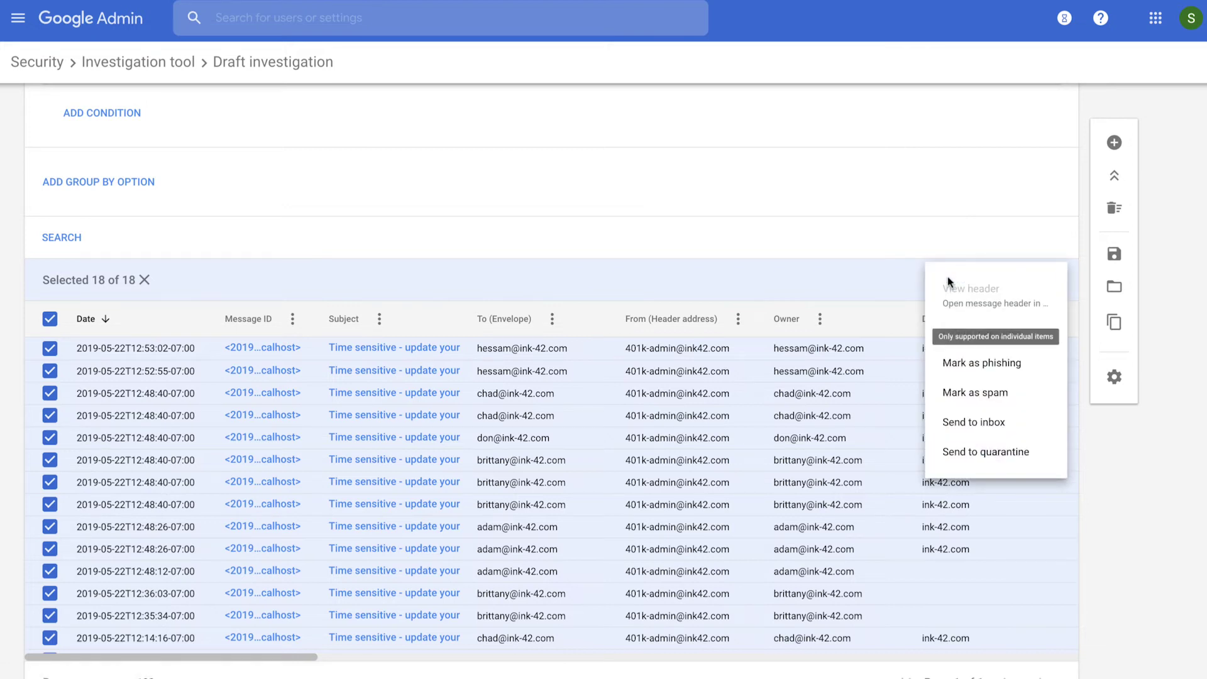
pyautogui.click(990, 320)
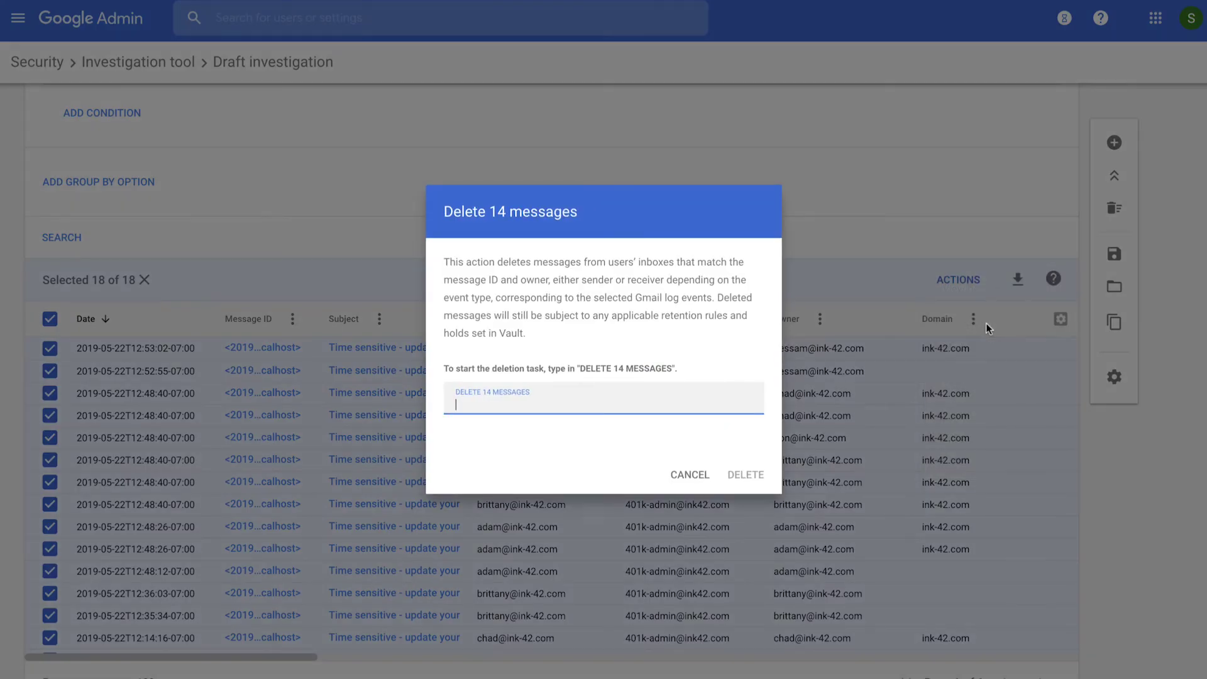
pyautogui.write('Delete 1')
pyautogui.write('4 messages')
pyautogui.click(705, 476)
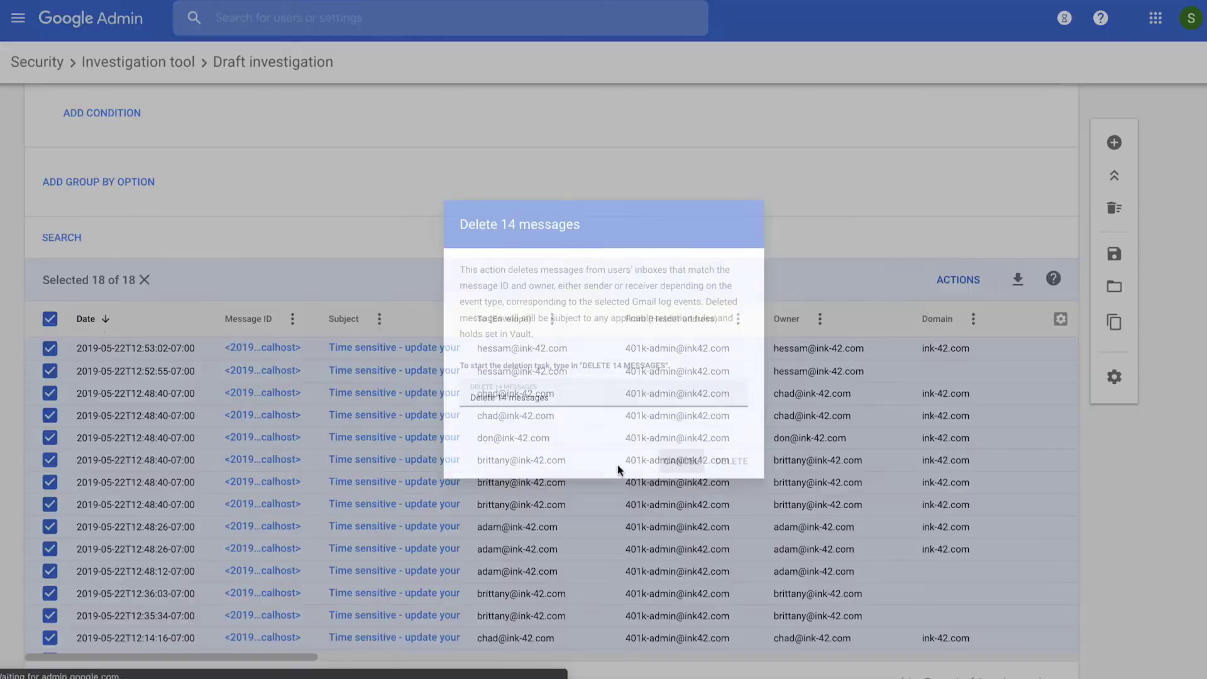
pyautogui.click(50, 320)
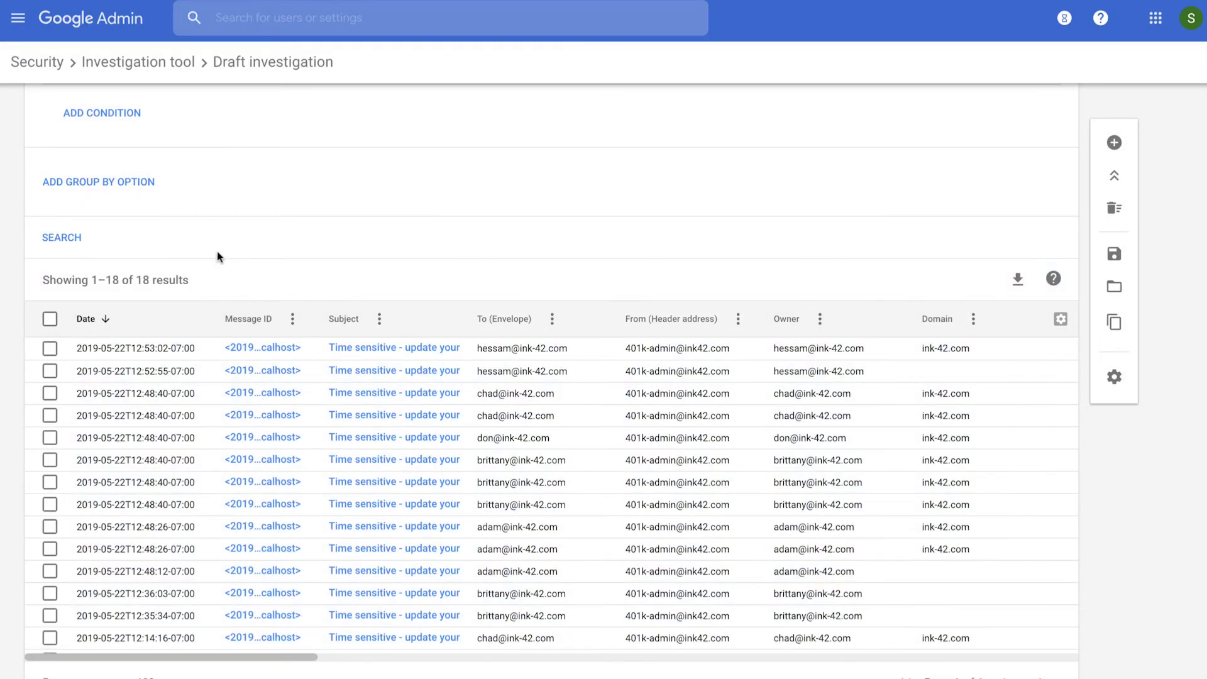
pyautogui.scroll(4, 217, 251)
pyautogui.scroll(-2, 217, 256)
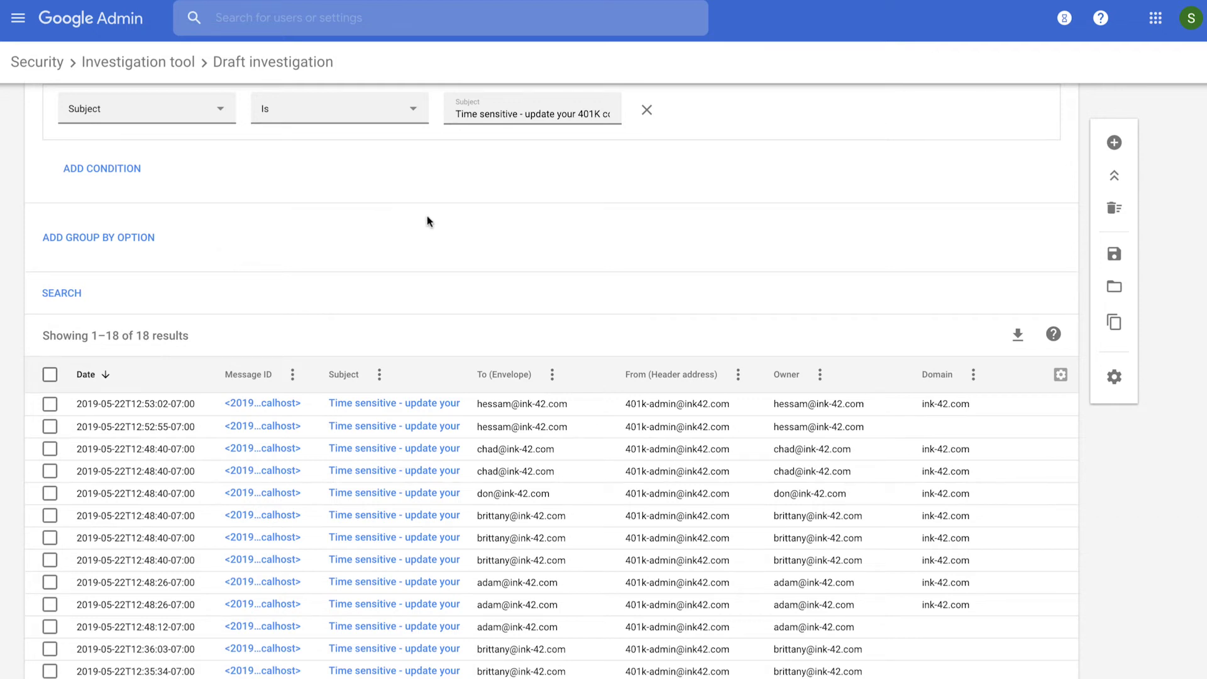
# - Search Drive events by the five recipients with Visibility change External, returning 7 files
pyautogui.click(551, 375)
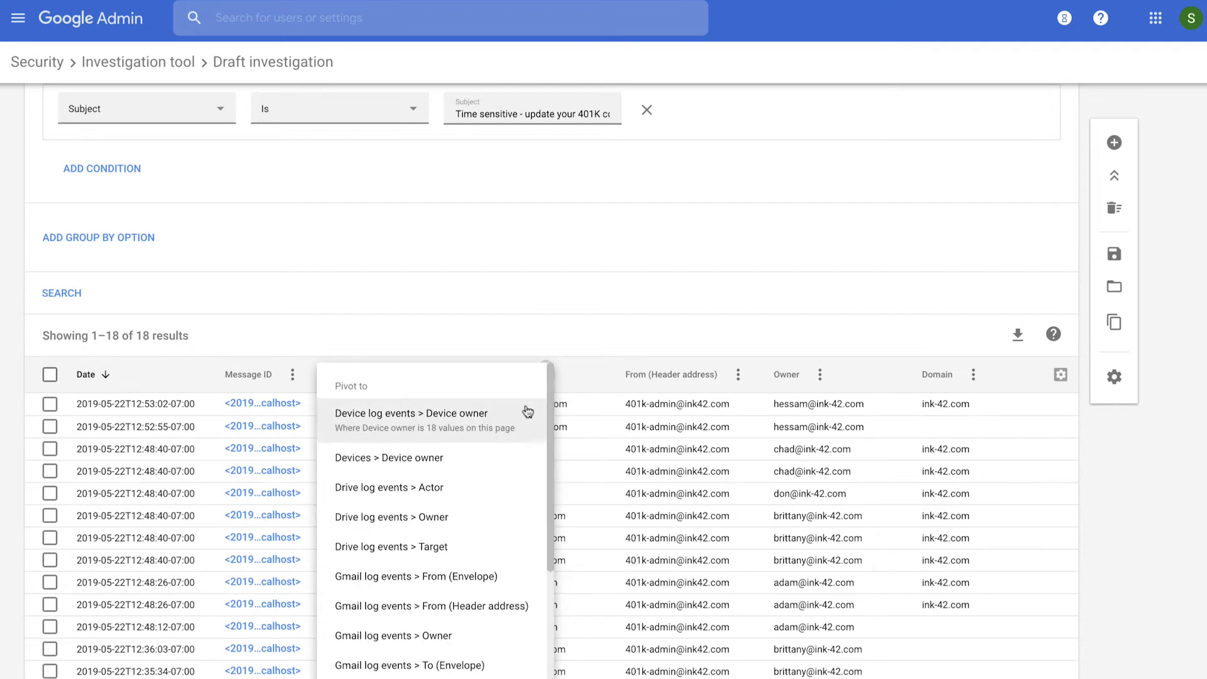
pyautogui.click(471, 480)
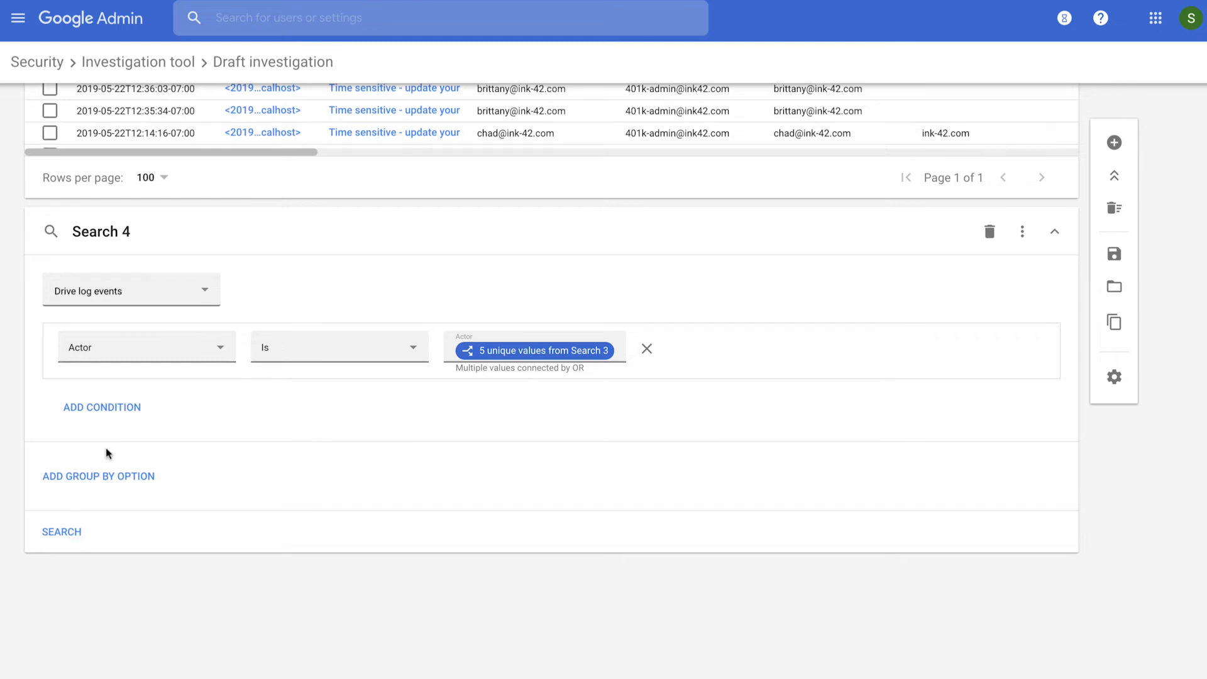
pyautogui.click(121, 410)
pyautogui.click(160, 449)
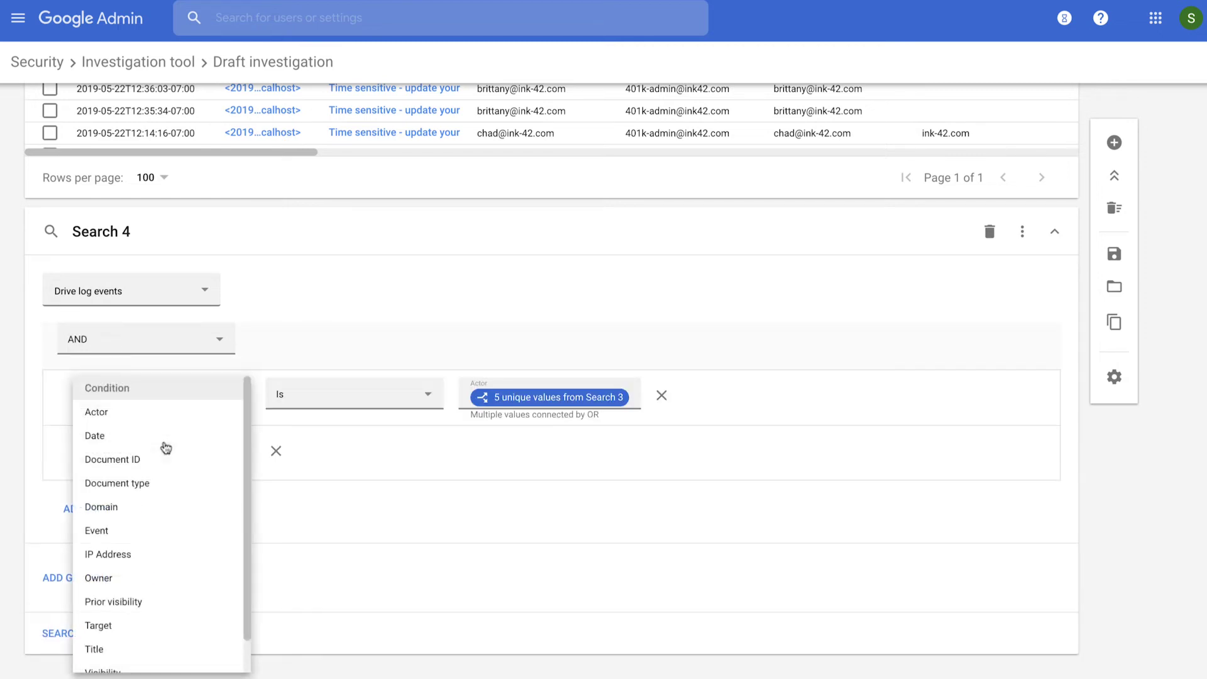
pyautogui.scroll(-1, 168, 547)
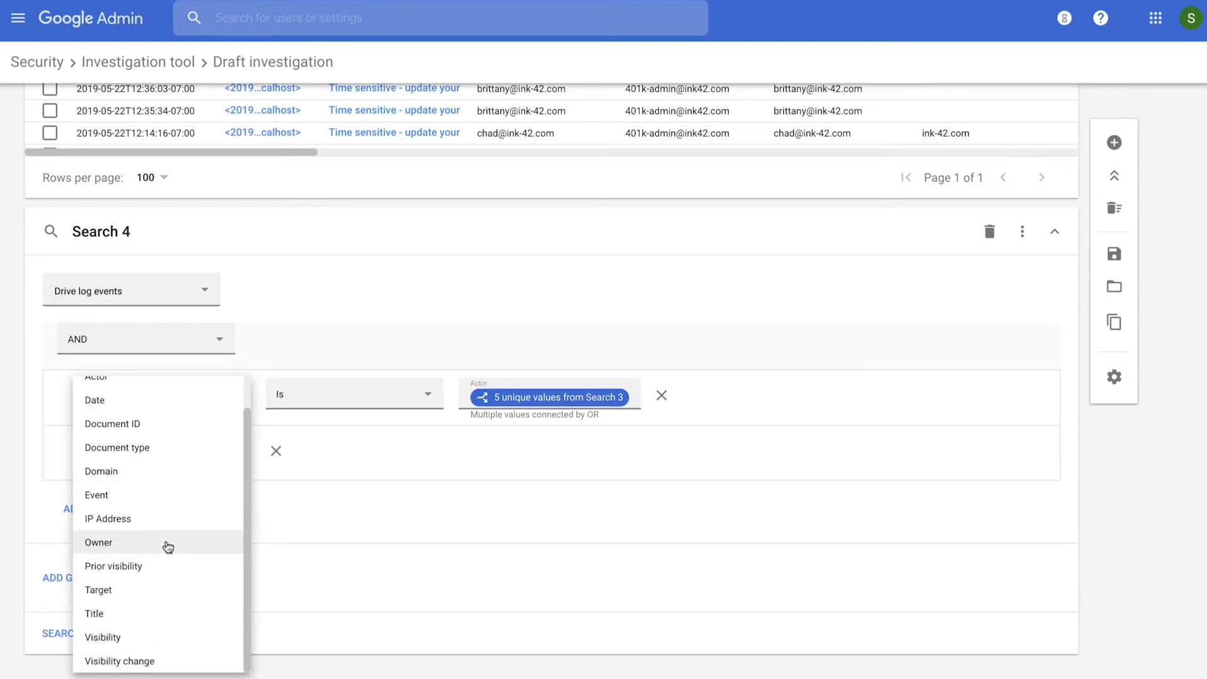
pyautogui.click(164, 661)
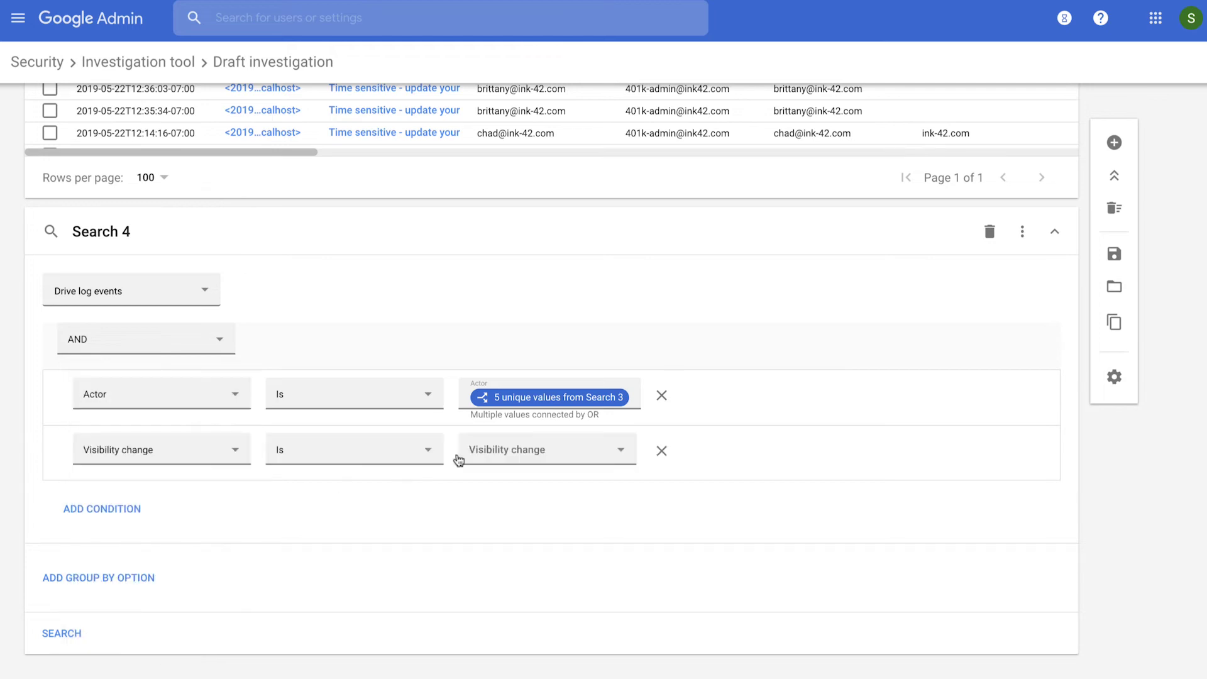
pyautogui.click(531, 452)
pyautogui.click(530, 471)
pyautogui.click(62, 634)
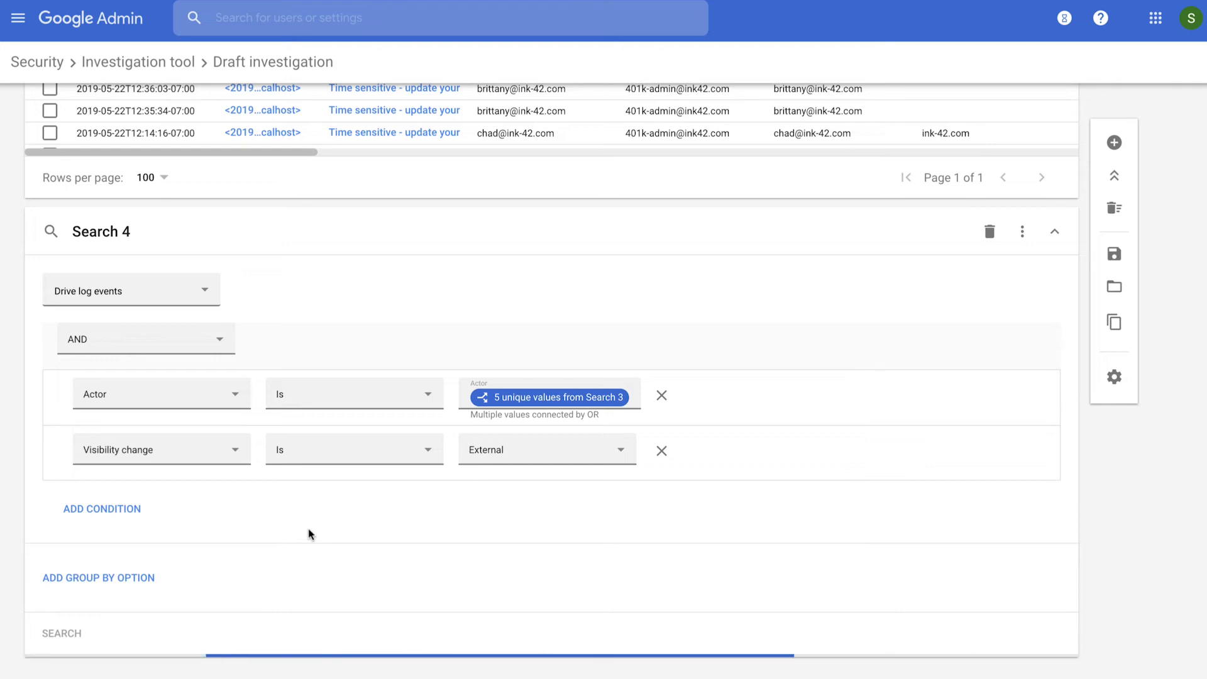
pyautogui.scroll(-3, 308, 535)
pyautogui.scroll(-2, 309, 534)
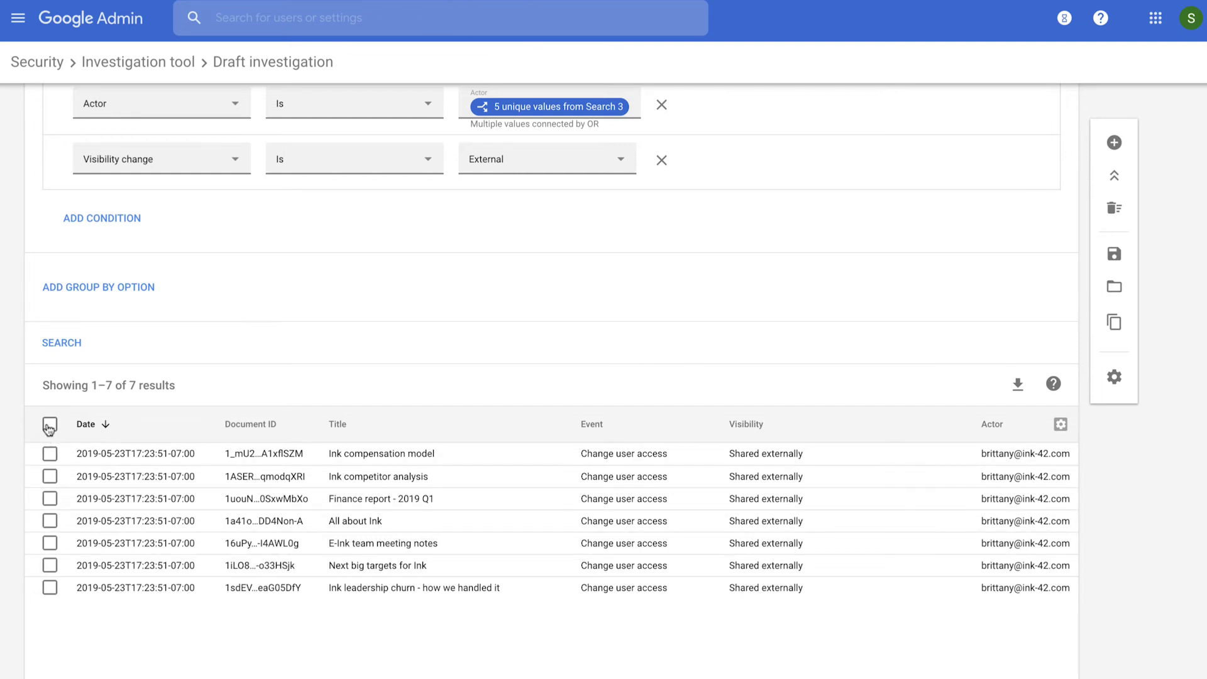
# - Audit file permissions for all seven externally shared files
pyautogui.click(50, 426)
pyautogui.click(959, 386)
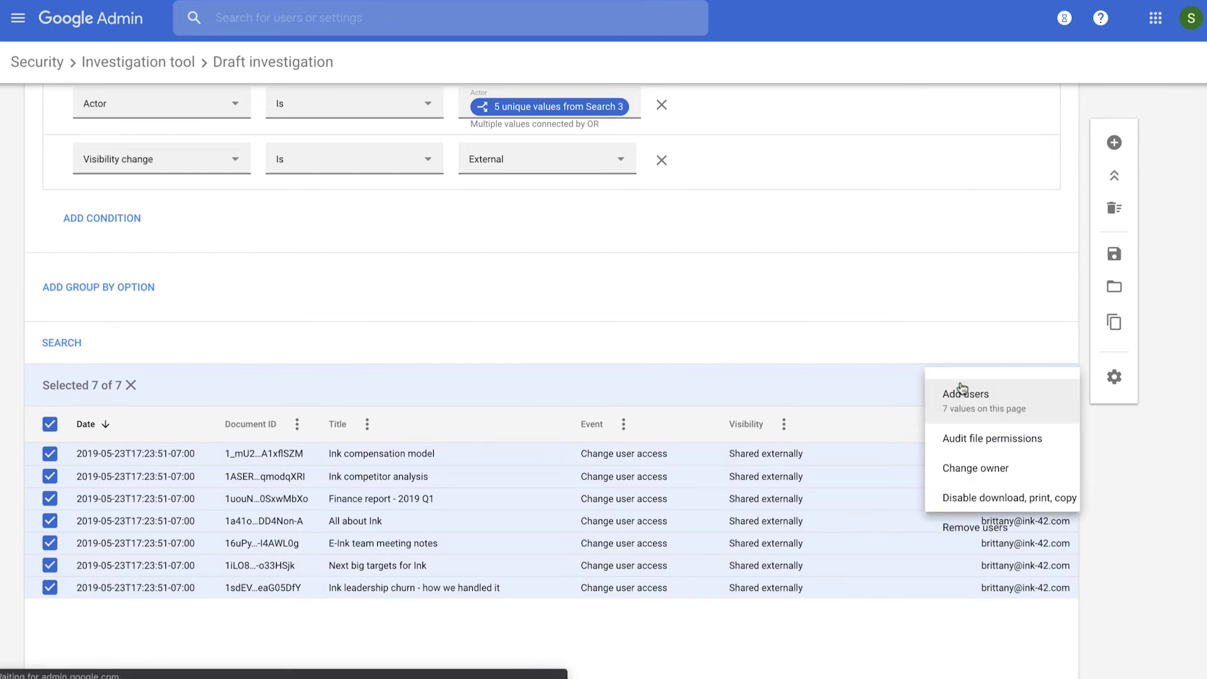
pyautogui.click(993, 438)
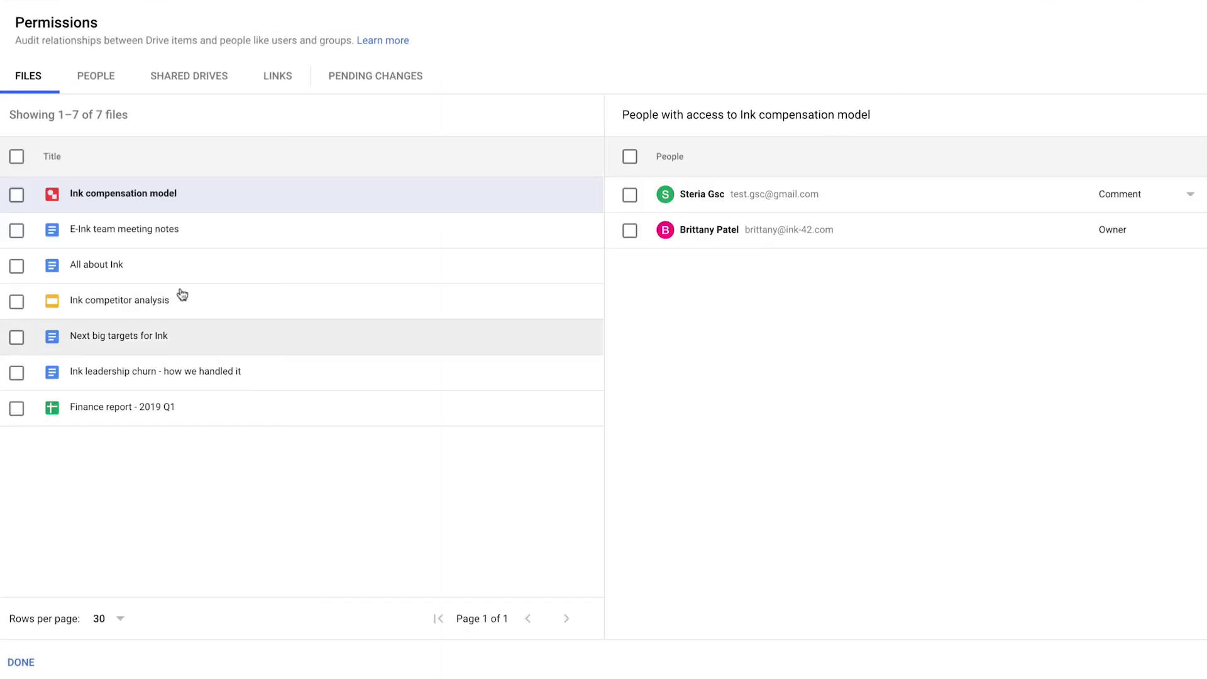
# - Change link sharing for all seven ink-42.com linked files to Restricted
pyautogui.click(283, 78)
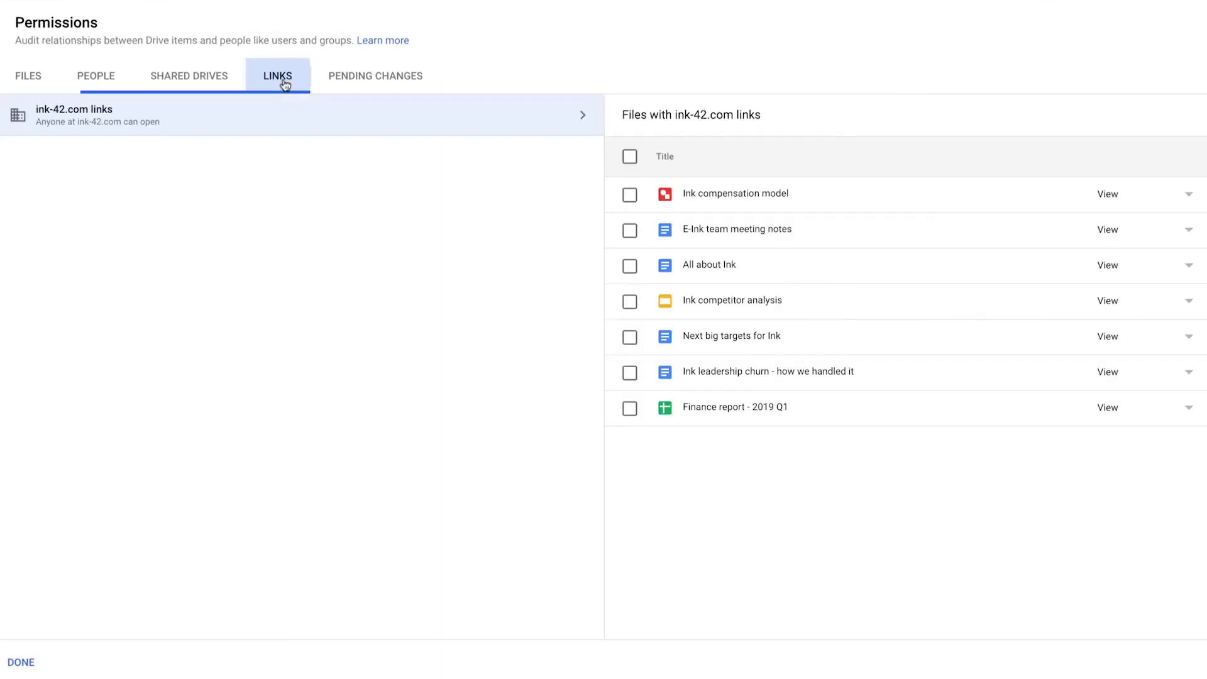
pyautogui.click(631, 159)
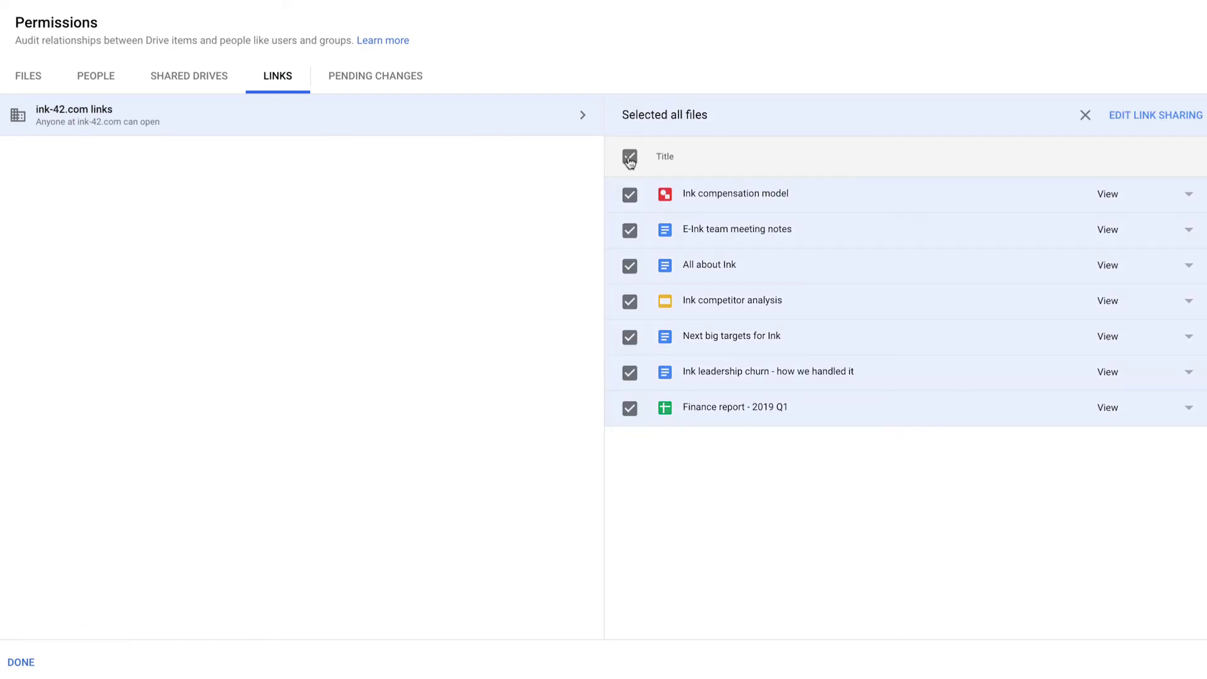
pyautogui.click(1159, 115)
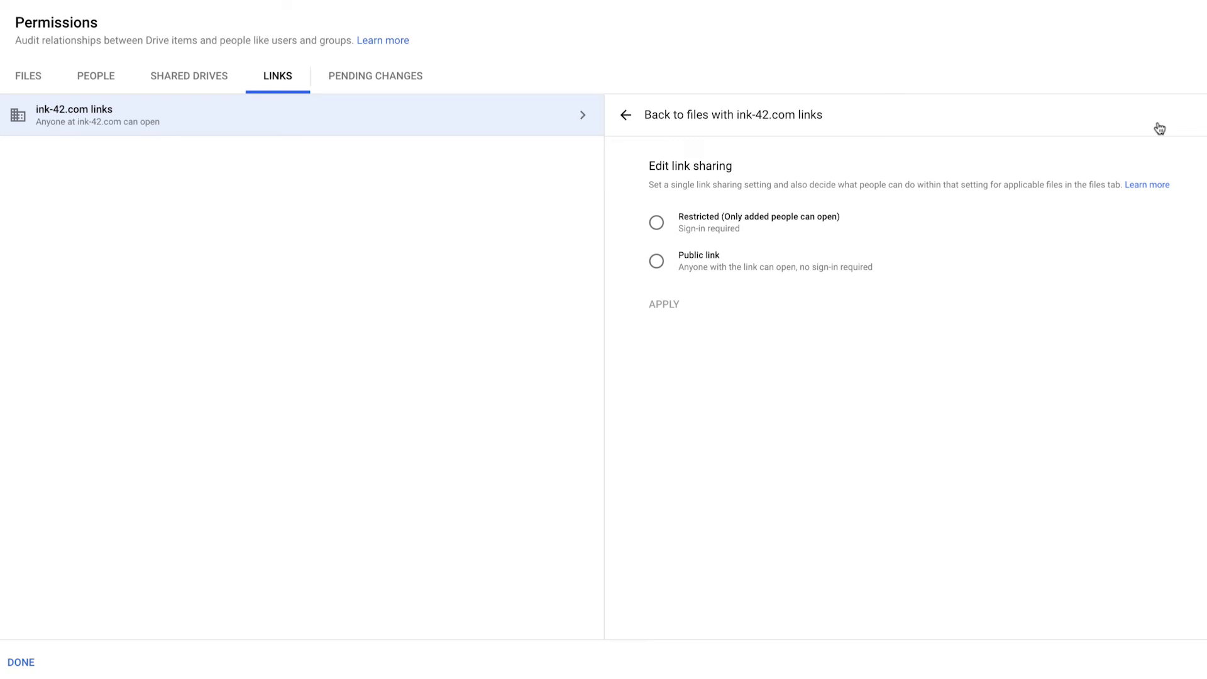
pyautogui.click(657, 223)
# - Close the audit, pivot recipients into a Users search by email, and select all five accounts
pyautogui.click(21, 663)
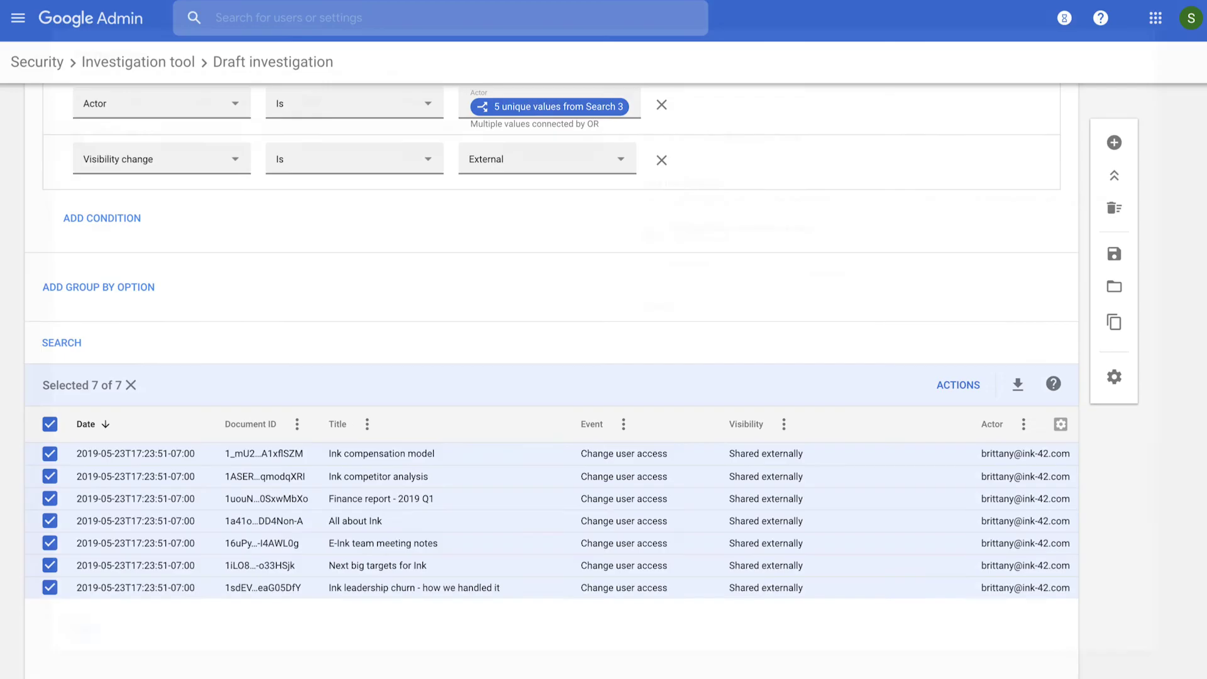
pyautogui.click(50, 423)
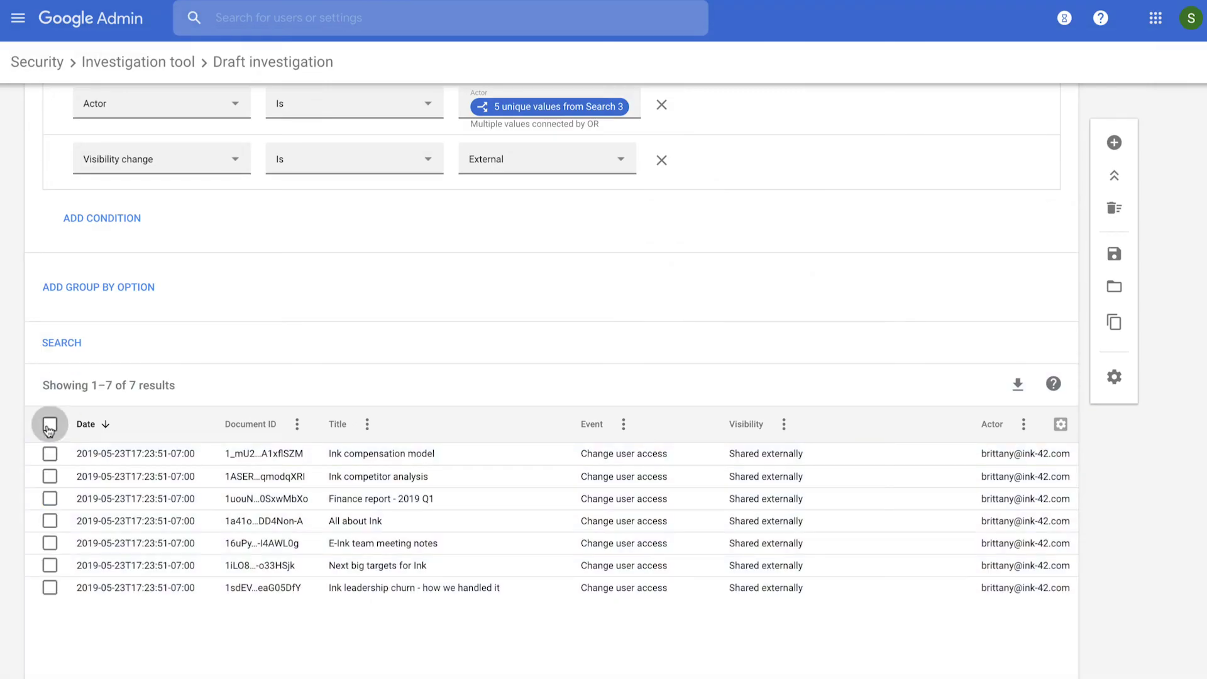
pyautogui.scroll(5, 49, 431)
pyautogui.scroll(5, 50, 432)
pyautogui.scroll(3, 49, 431)
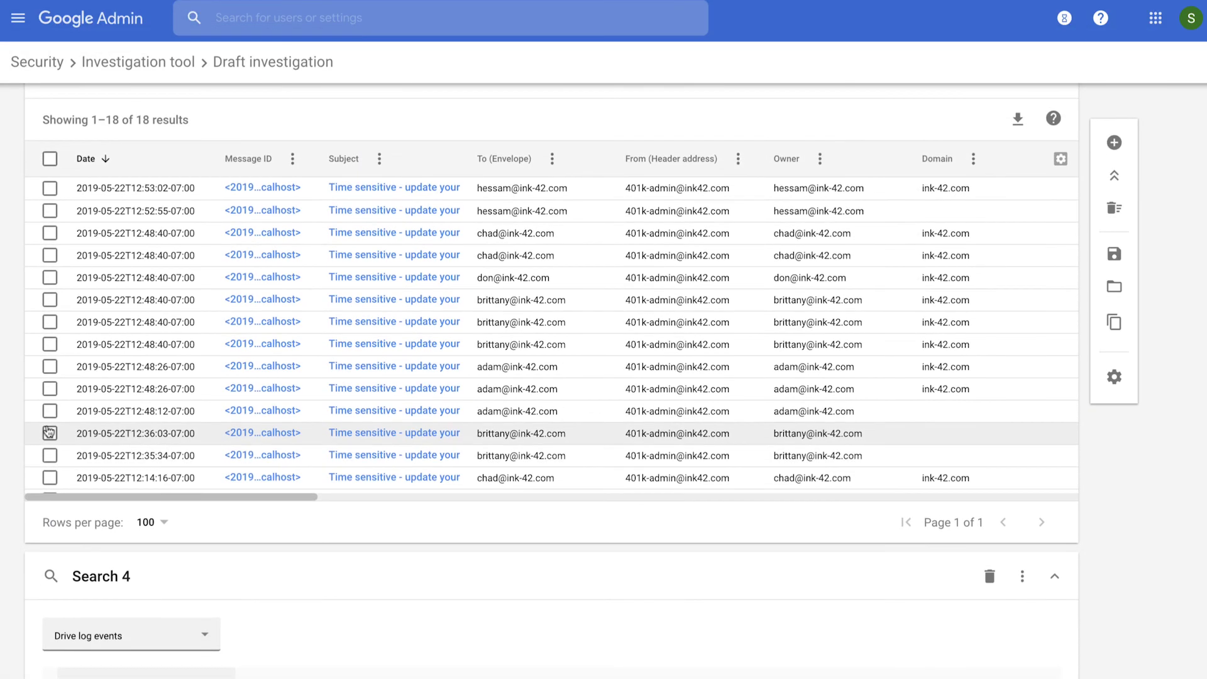
pyautogui.click(552, 159)
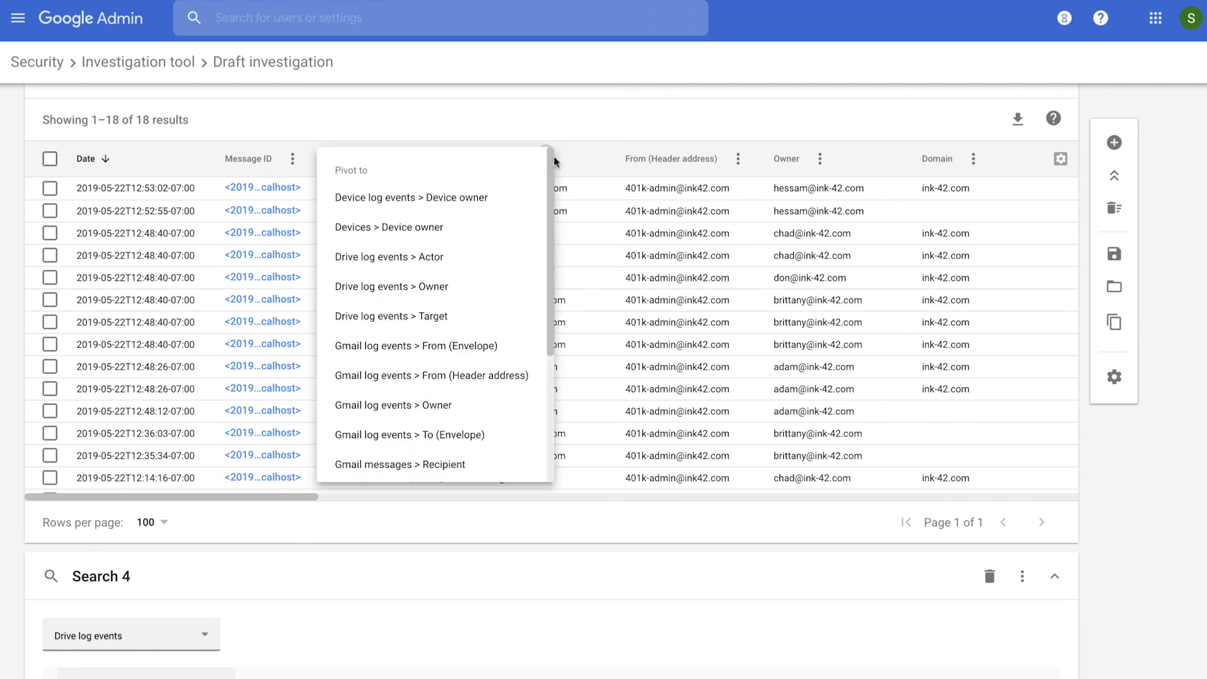
pyautogui.scroll(-5, 472, 338)
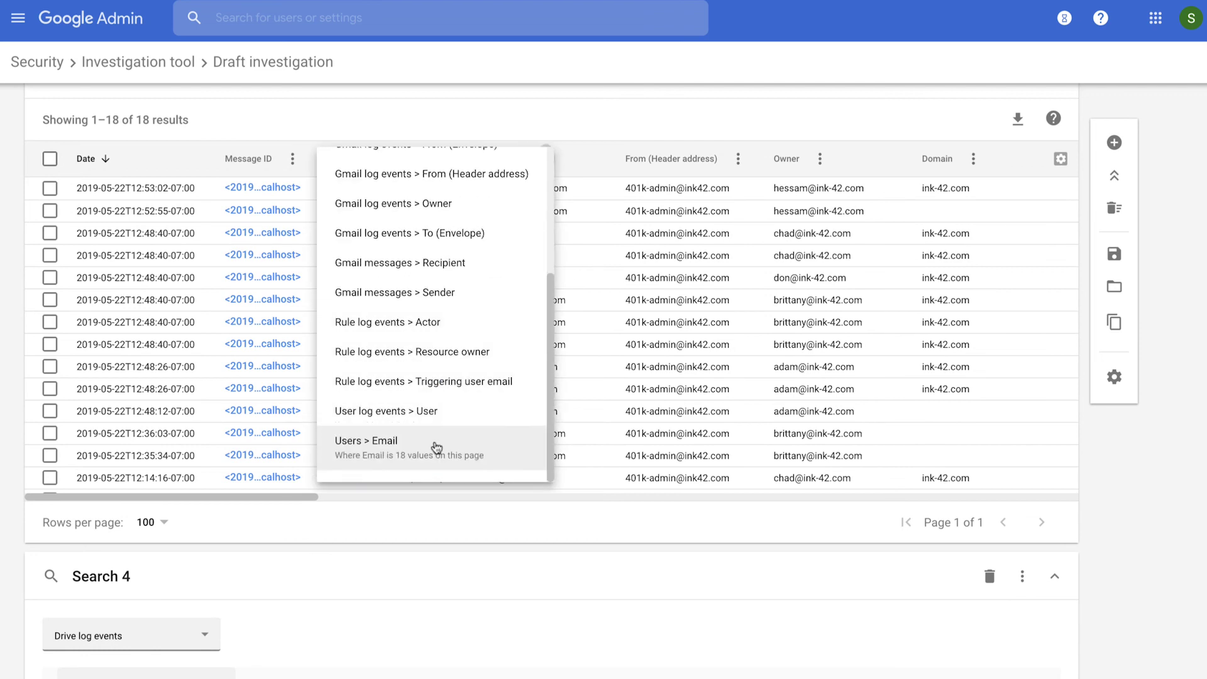
pyautogui.click(436, 448)
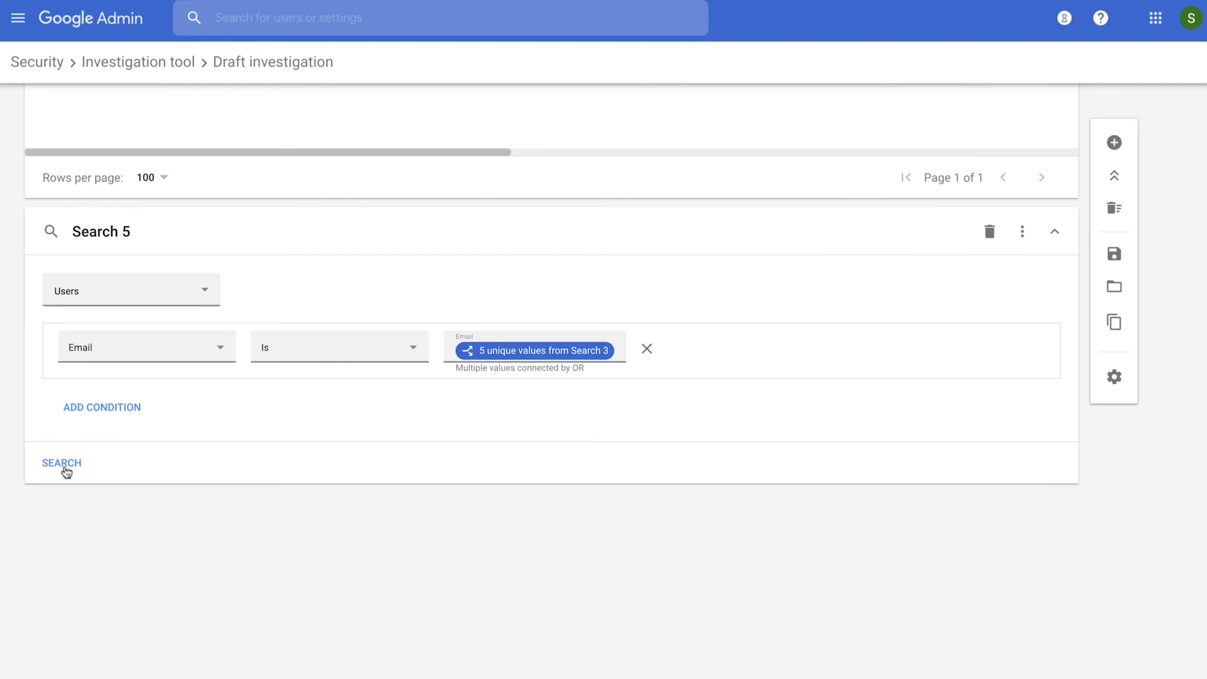
pyautogui.click(62, 463)
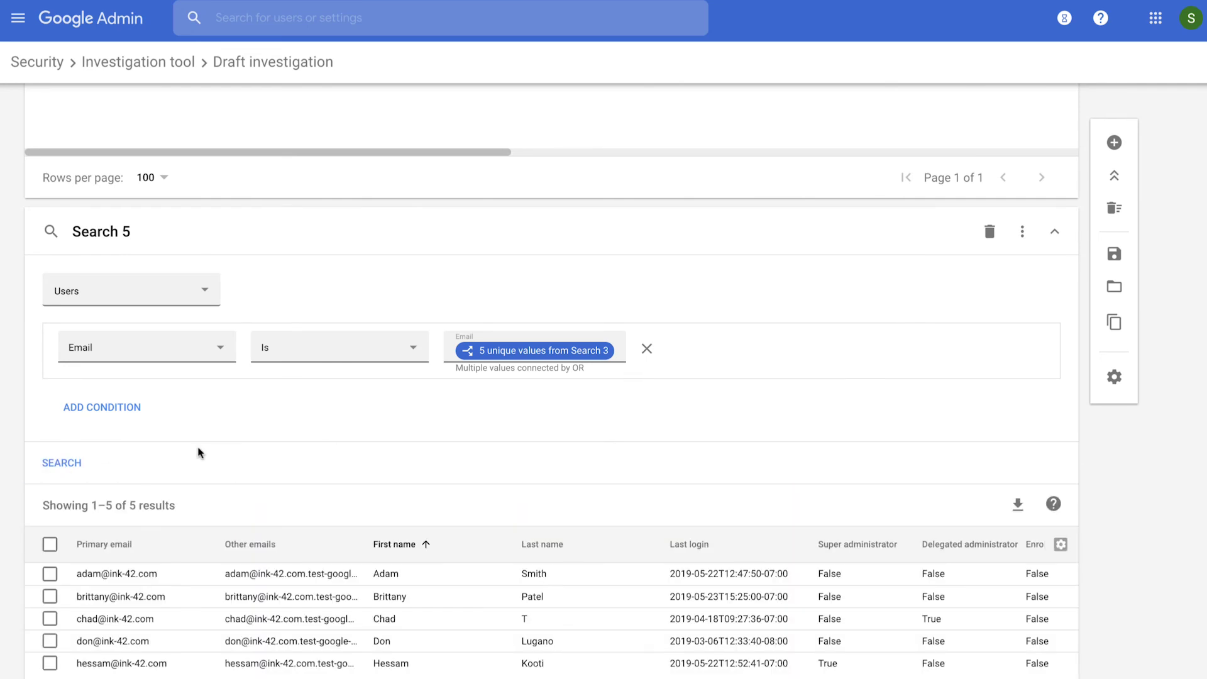
pyautogui.click(49, 442)
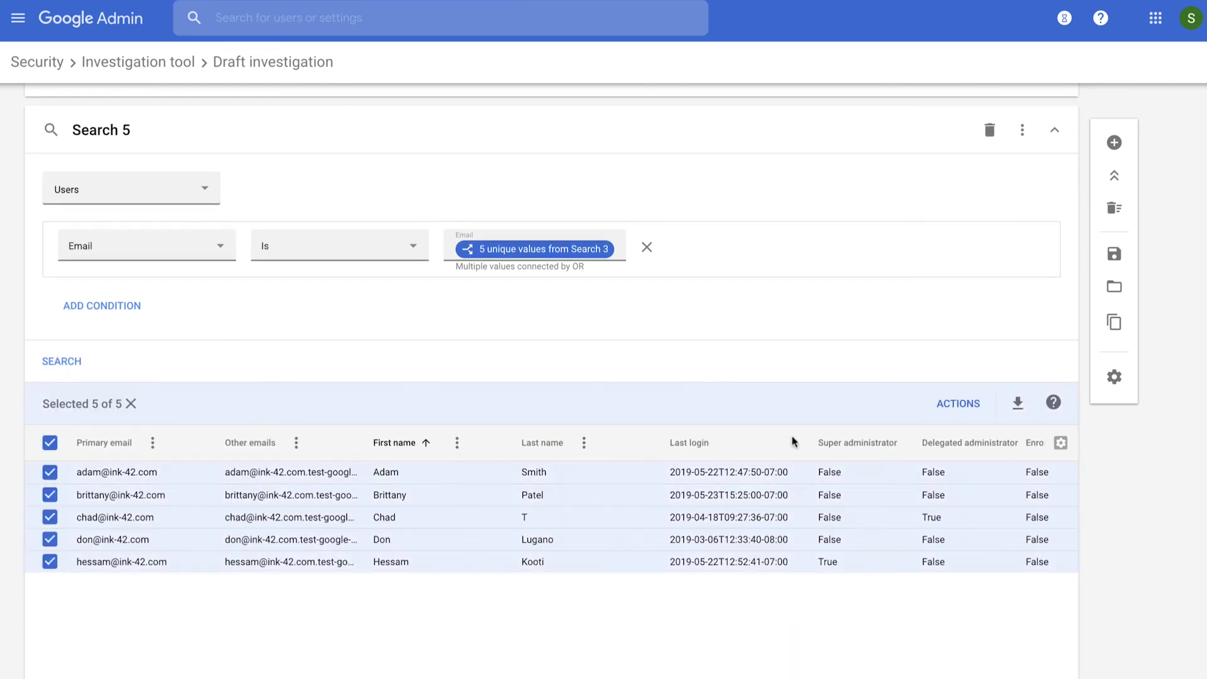
pyautogui.click(955, 403)
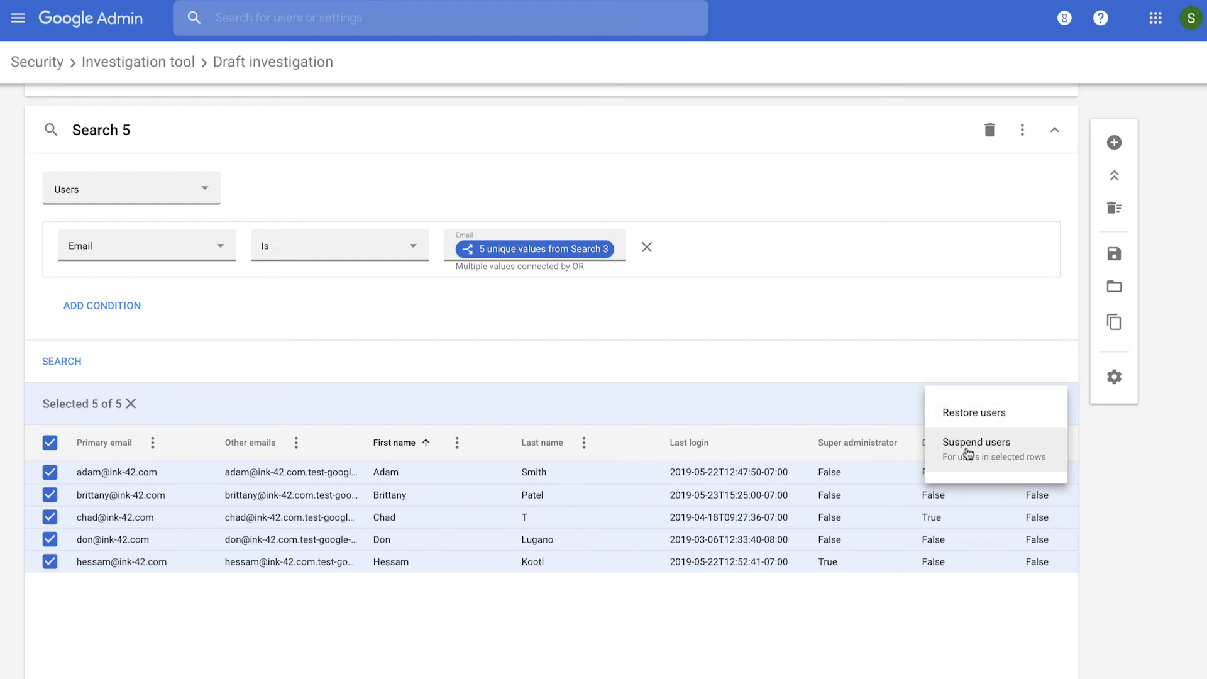